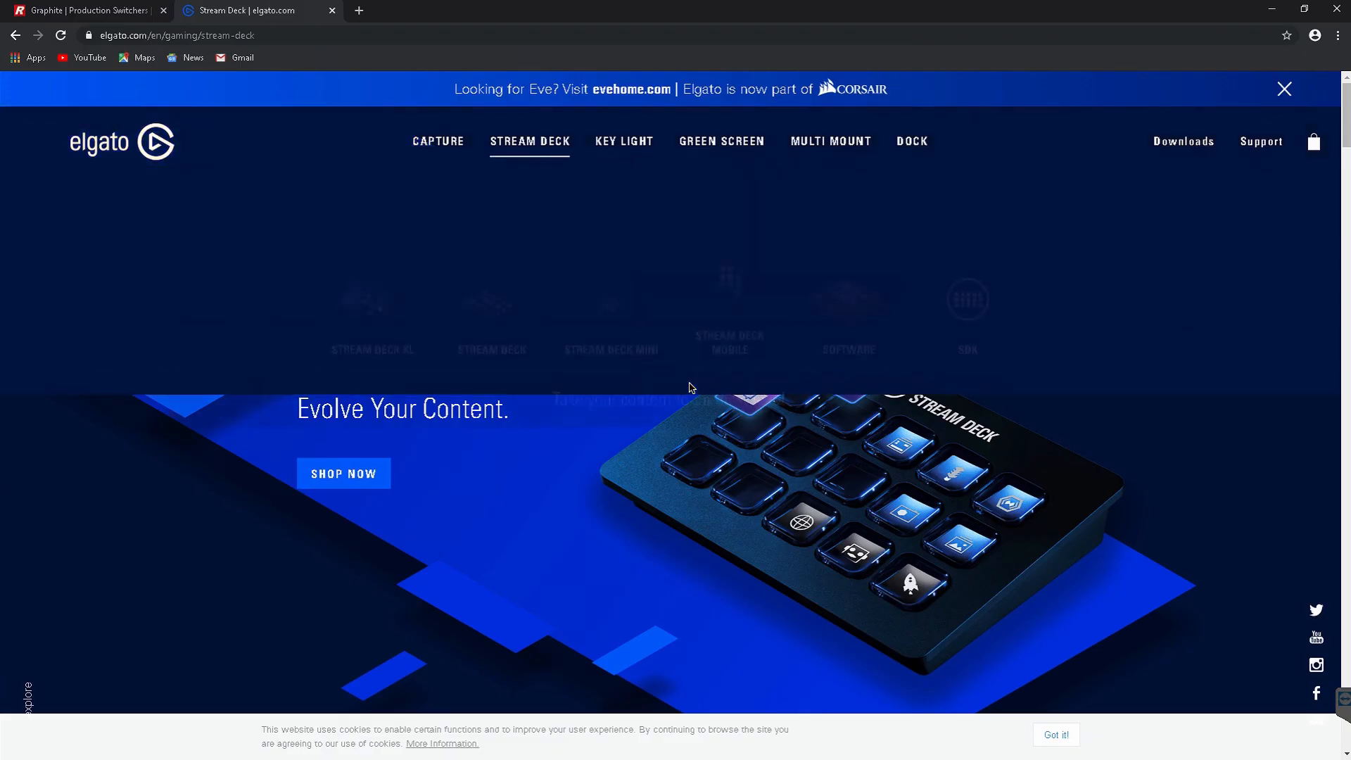
View the Stream Deck Mini product page on the Elgato website.
left_click(689, 387)
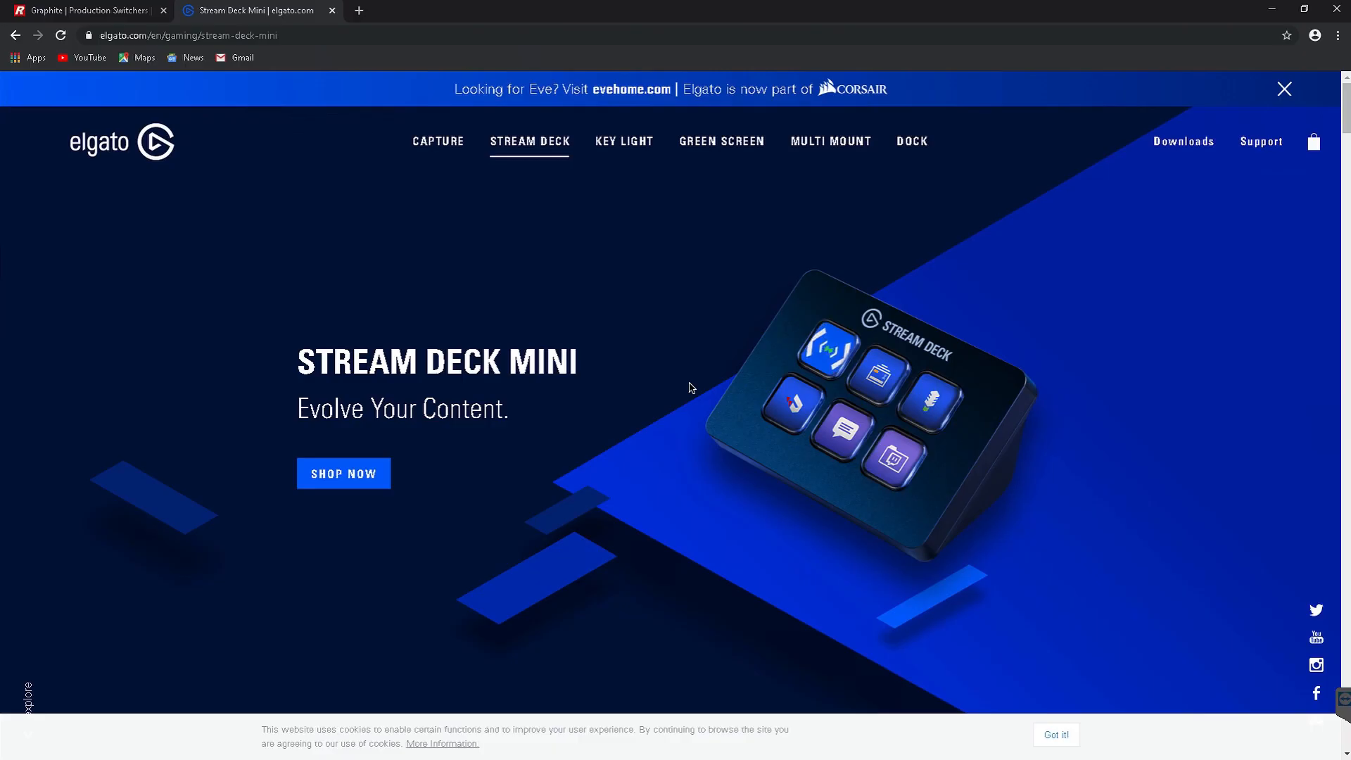
Open the Graphite Software Downloads page on the Ross Video website.
left_click(88, 10)
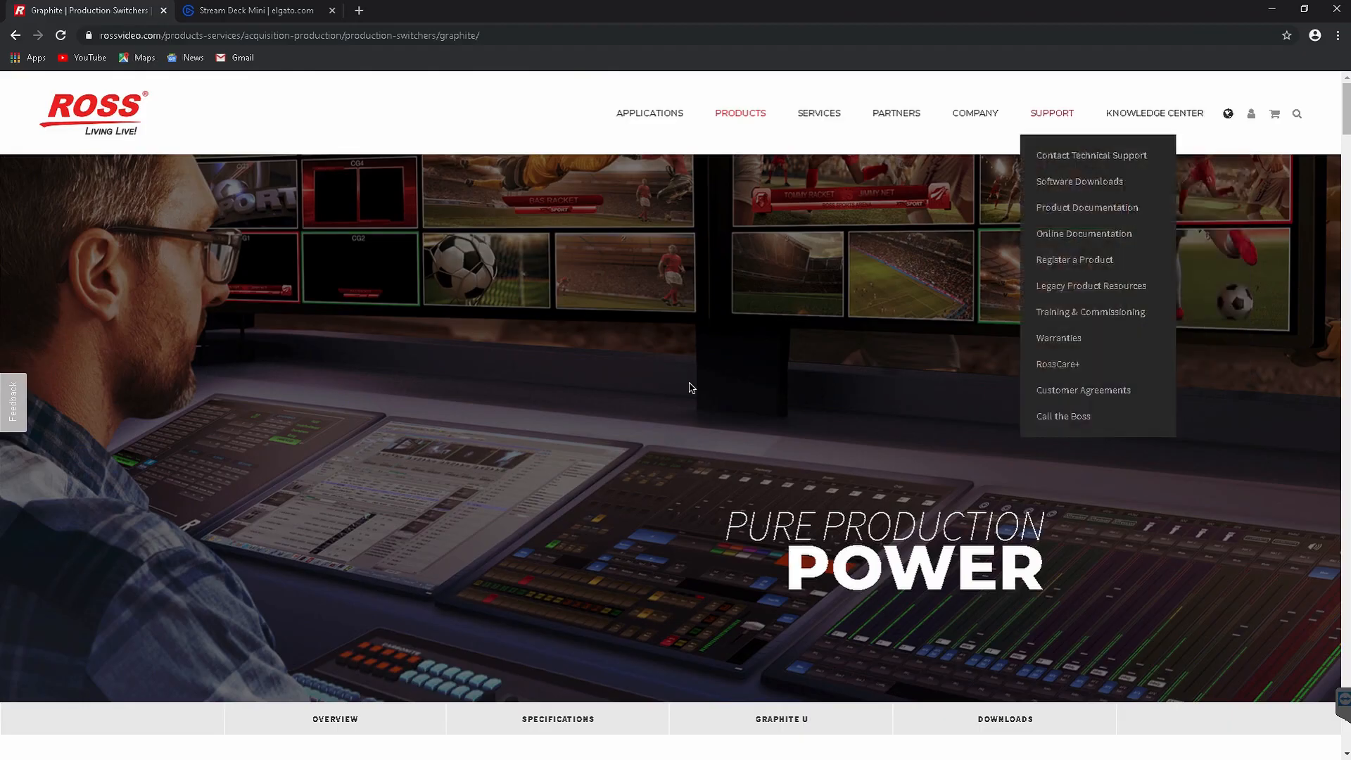
left_click(1080, 181)
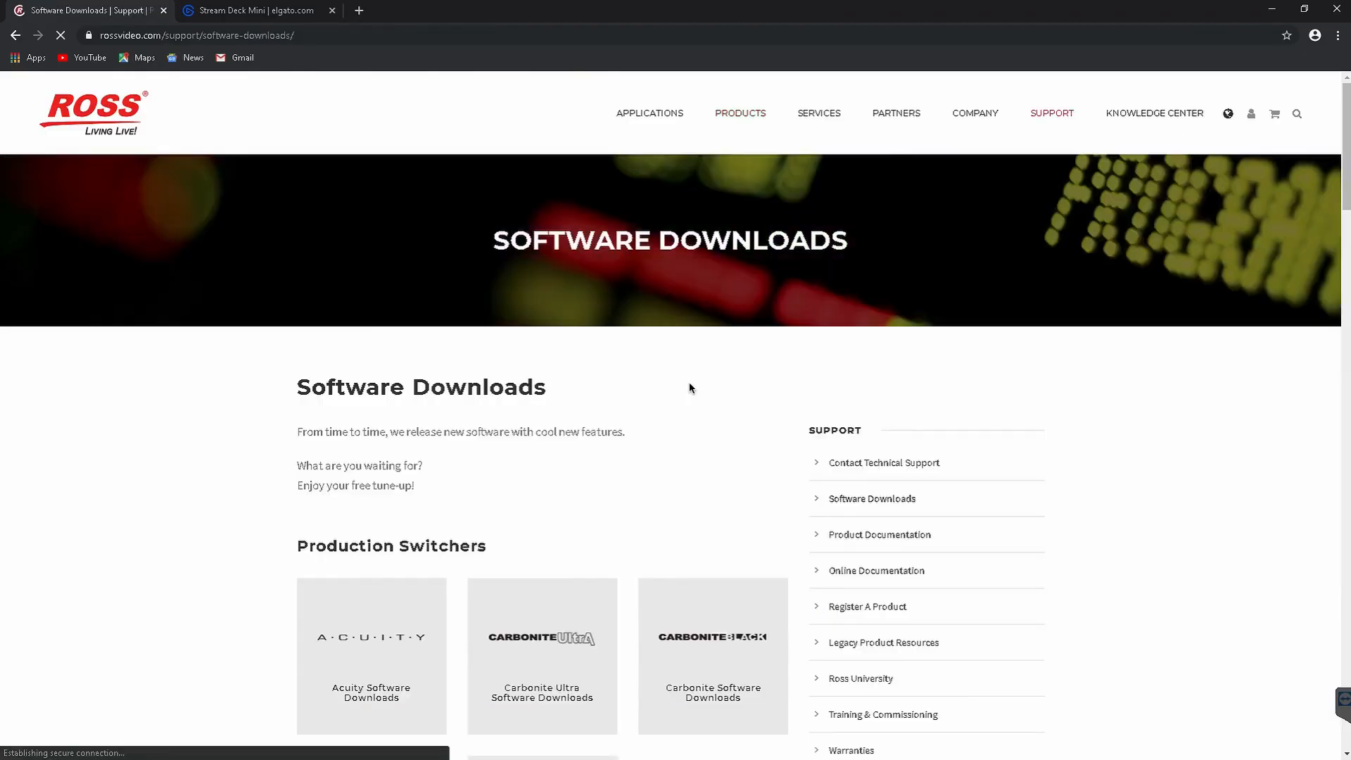
scroll(690, 387, "down", 4)
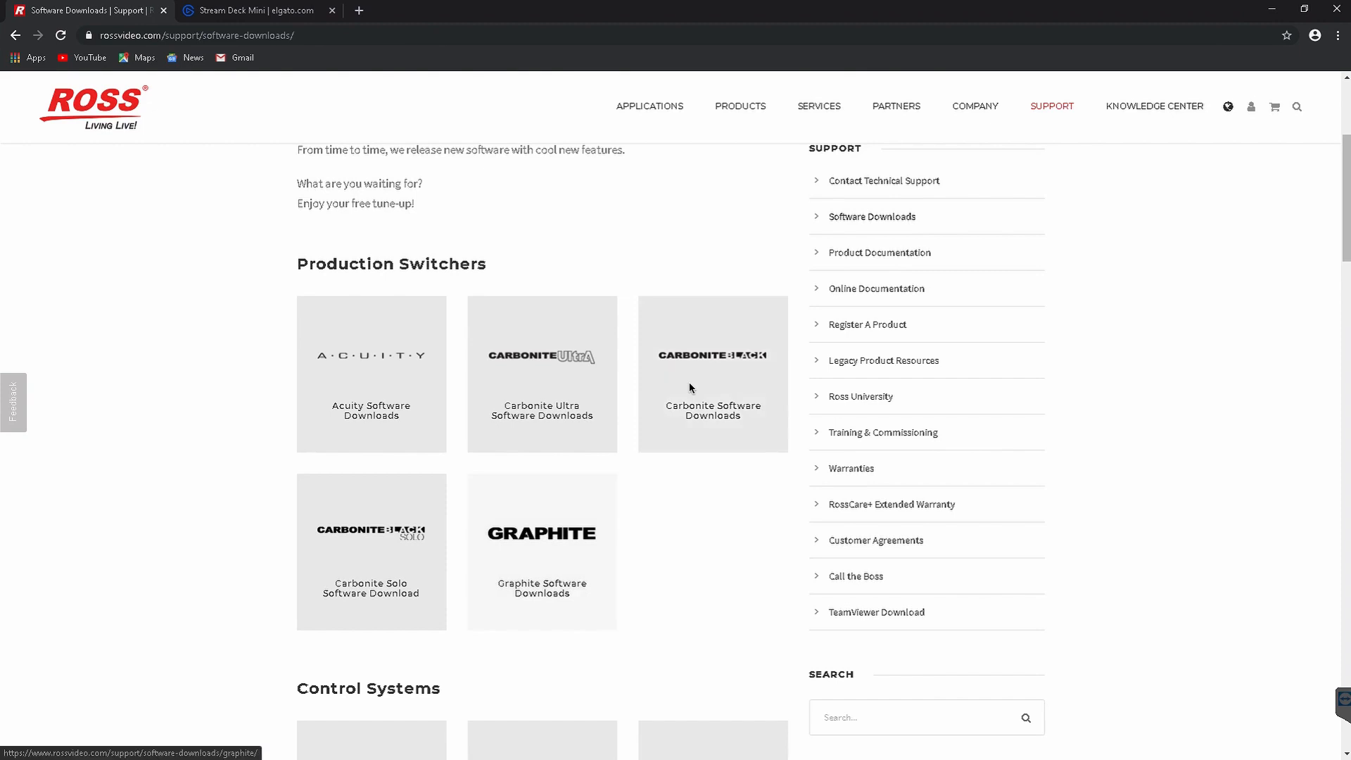
left_click(542, 556)
Download the RossTalk Plugin for the Elgato Stream Deck zip from the Graphite version 2.3 software section.
scroll(690, 388, "down", 7)
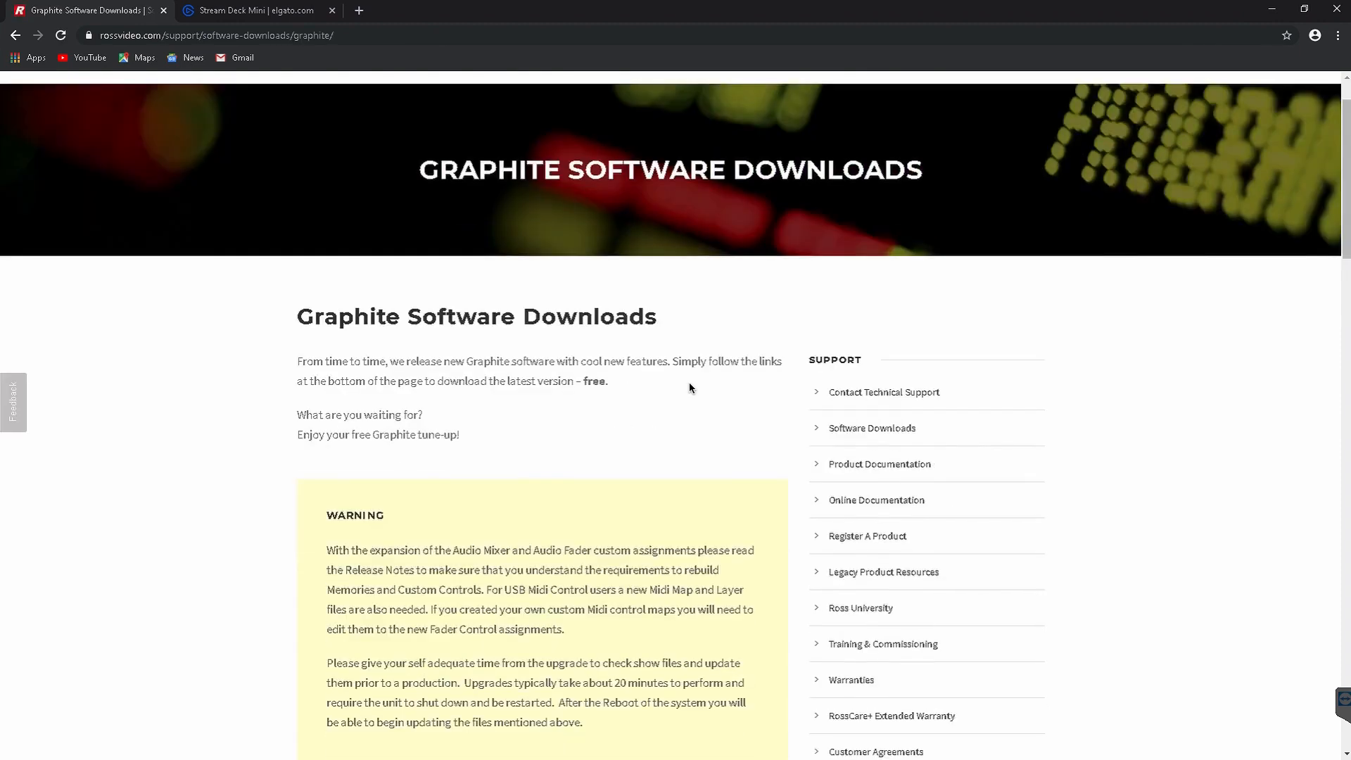
scroll(689, 388, "down", 3)
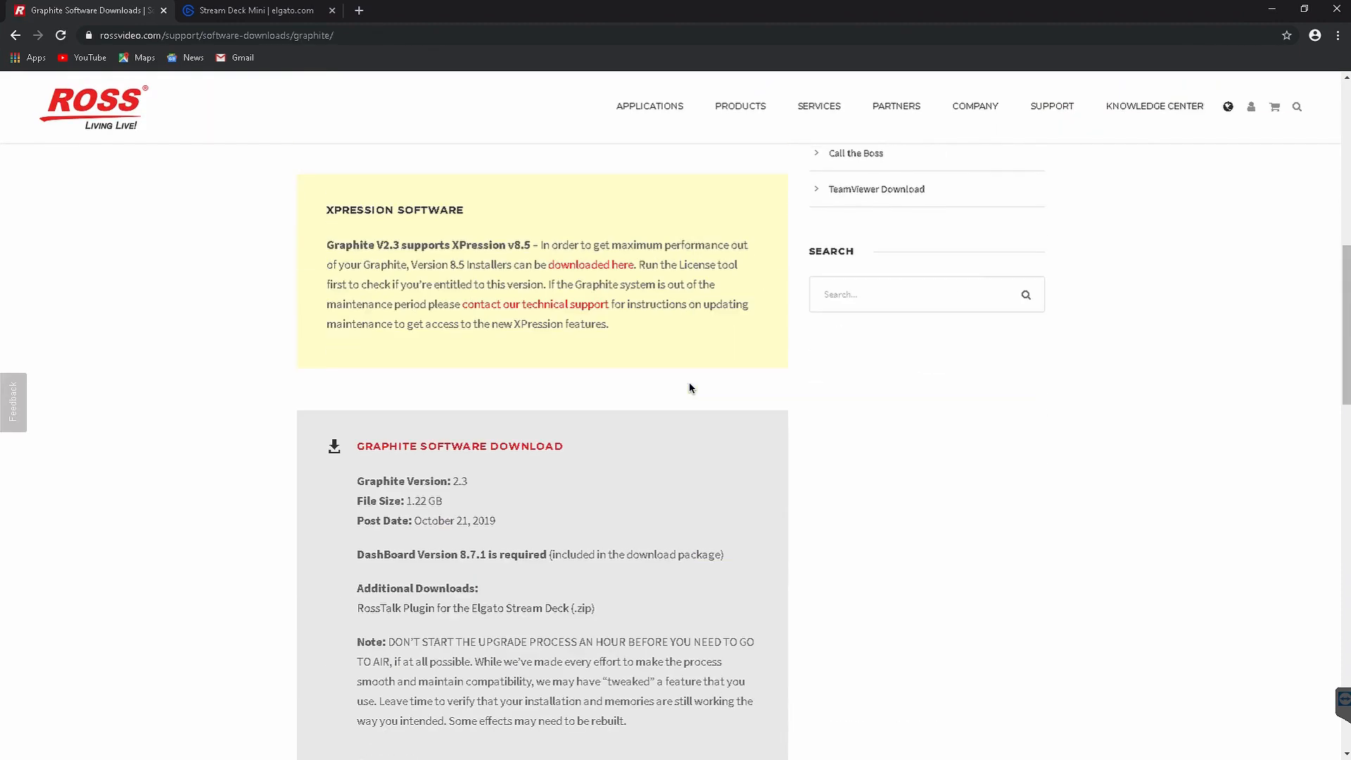
scroll(690, 388, "down", 2)
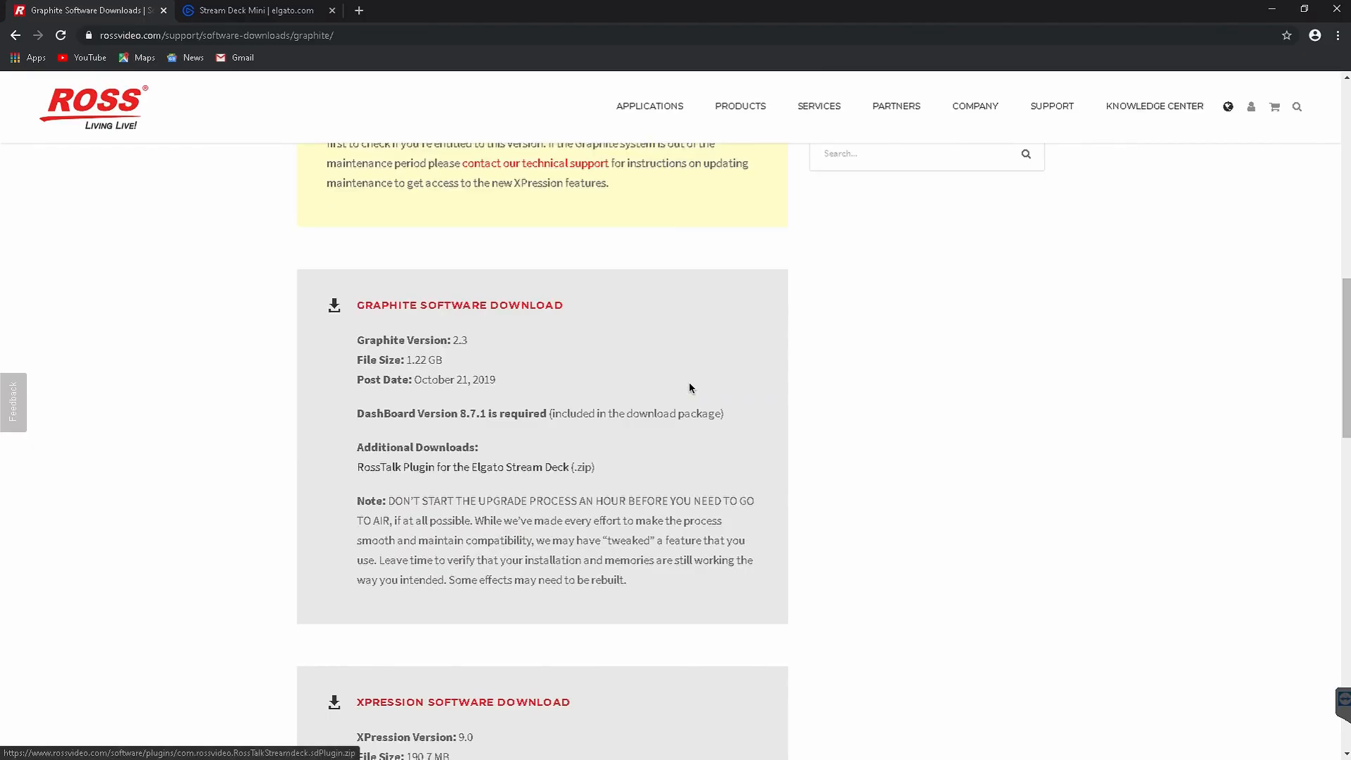
left_click(463, 467)
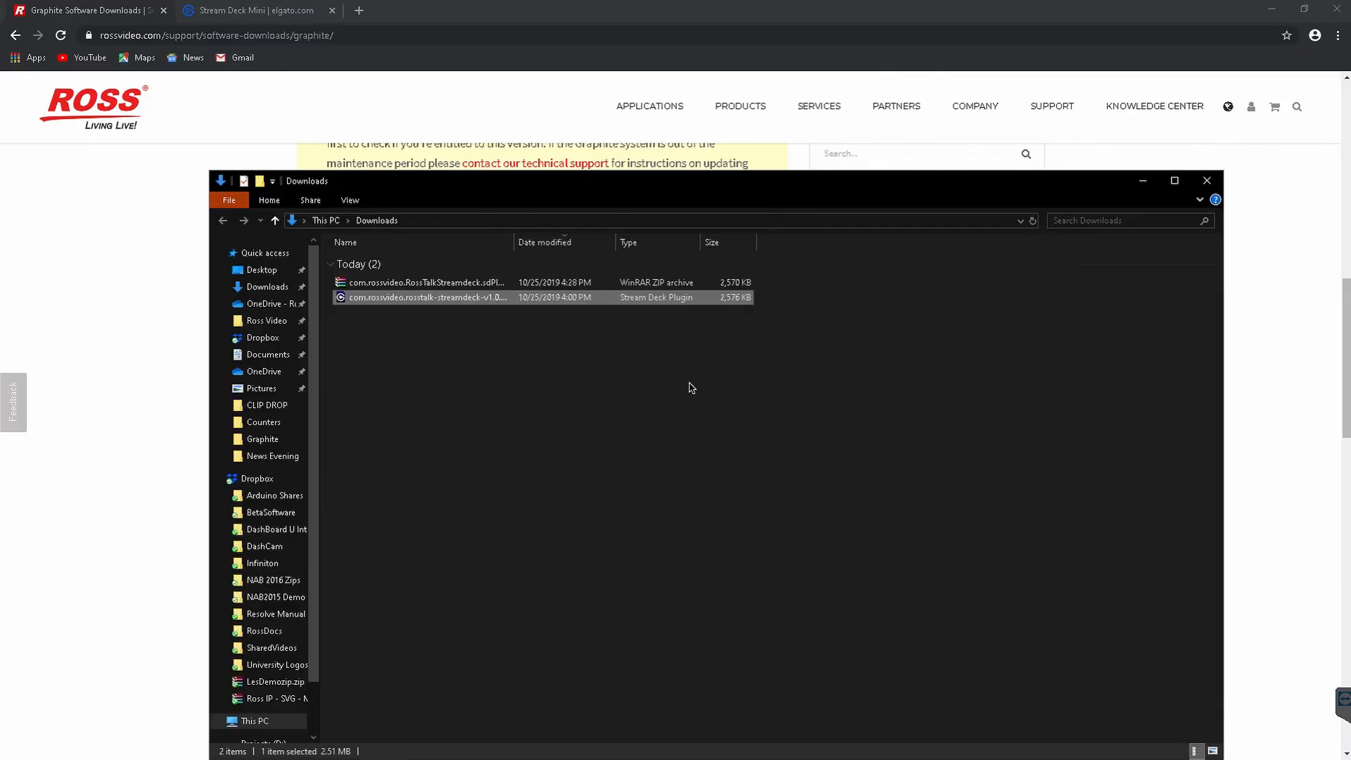
Install the com.rossvideo.rosstalk-streamdeck-v1.0.1 plugin into Stream Deck from the Downloads folder.
key("Return")
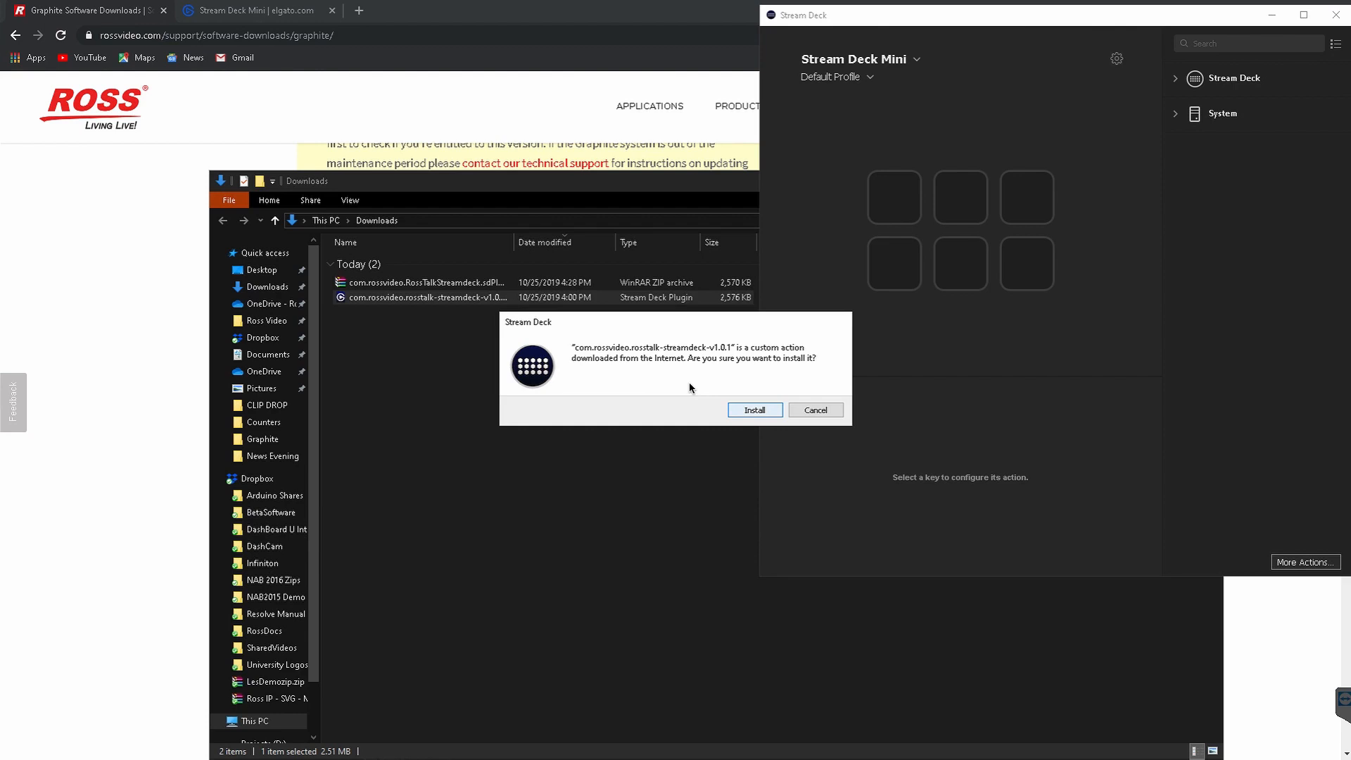
key("Return")
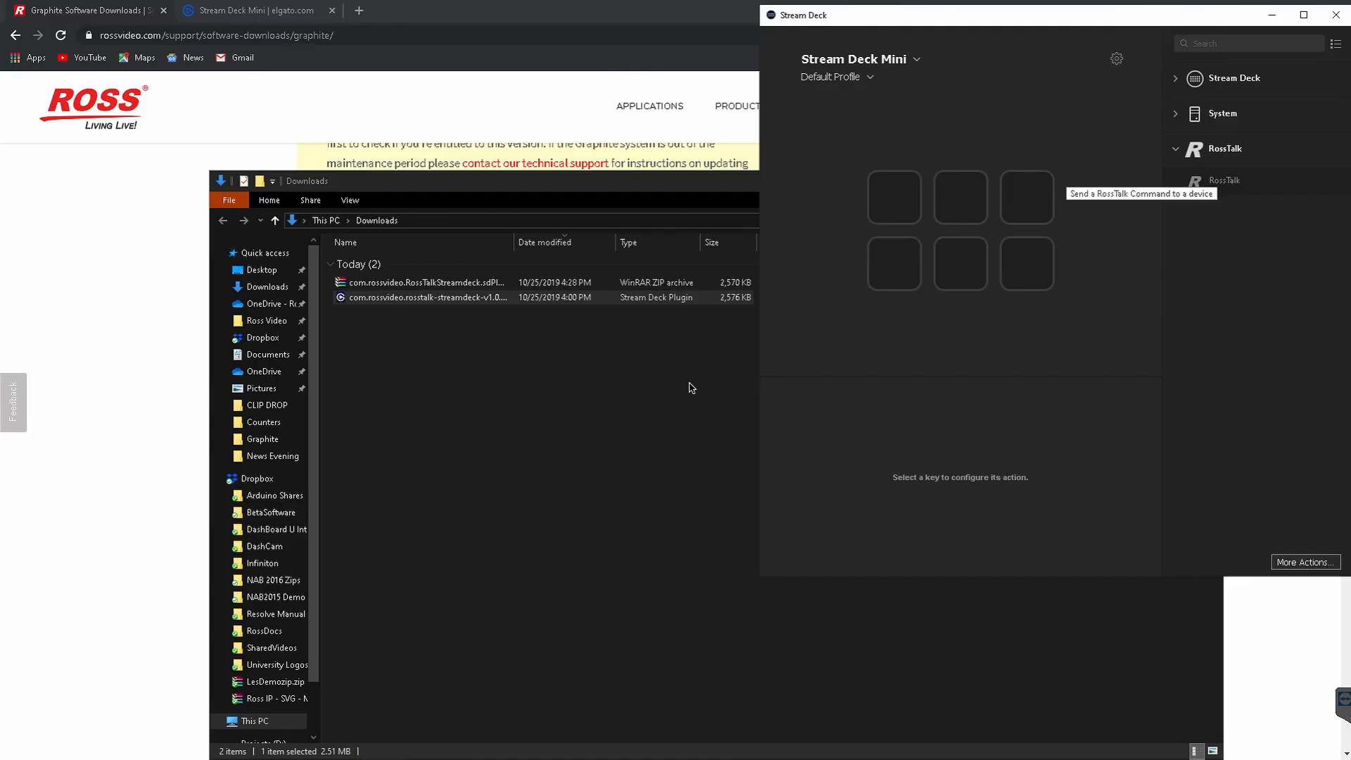
Assign a RossTalk action to the first Stream Deck Mini key and choose the Carbonite XPT command for it.
left_click_drag(1224, 180, 903, 199)
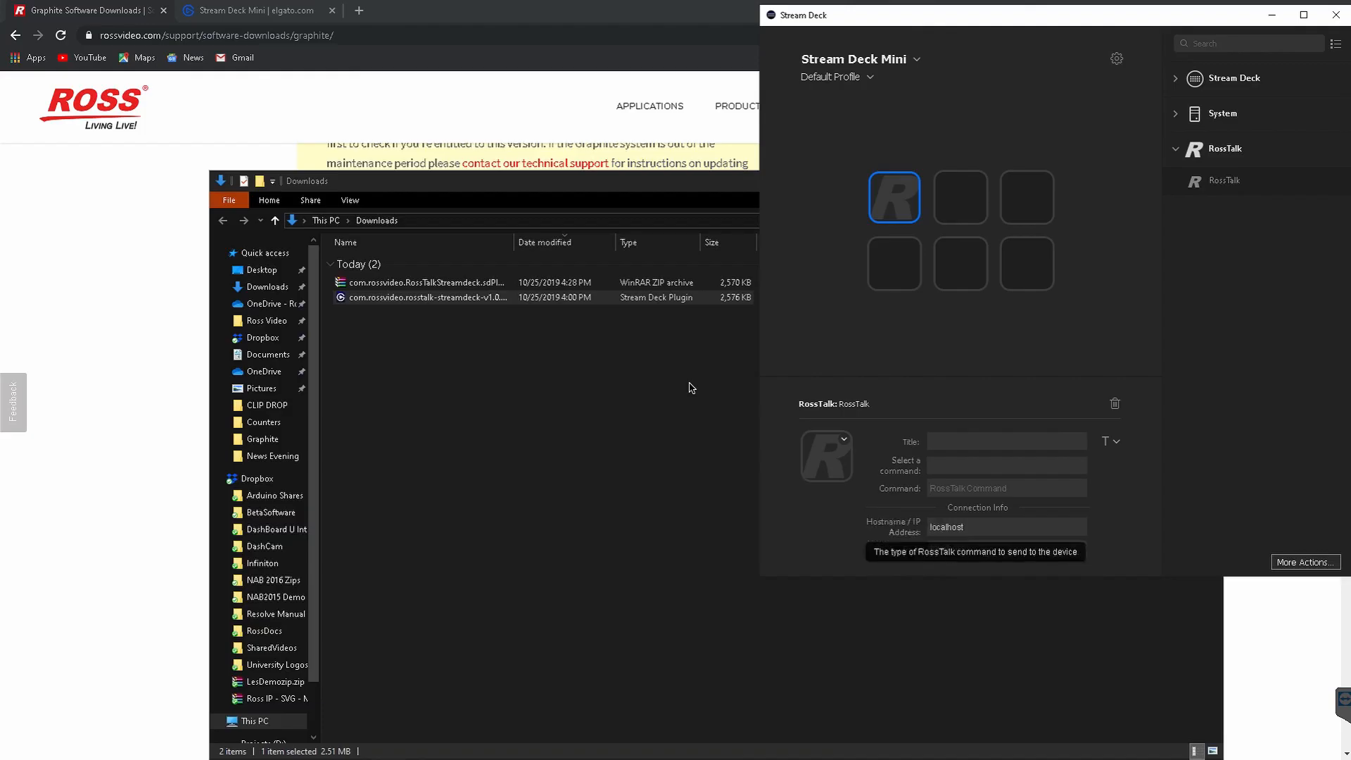
left_click(1007, 465)
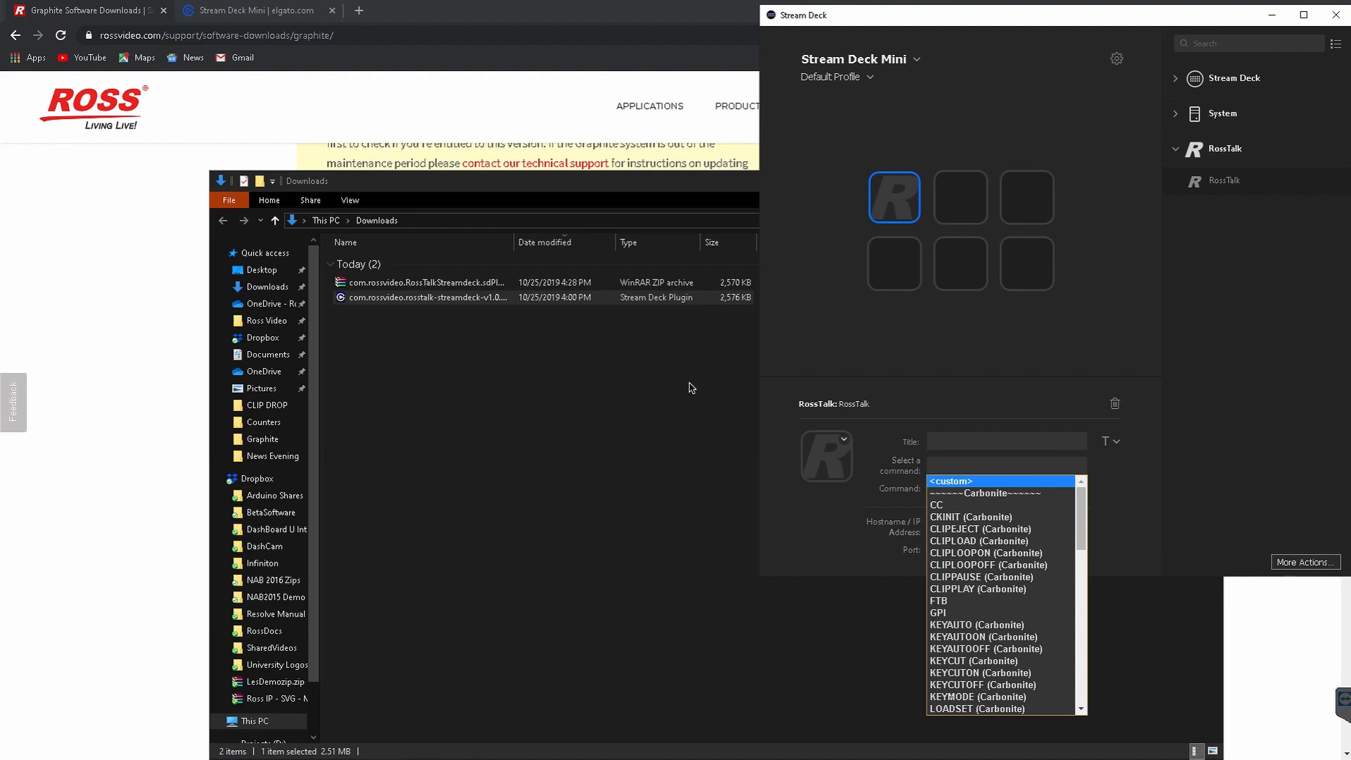
scroll(1001, 561, "down", 6)
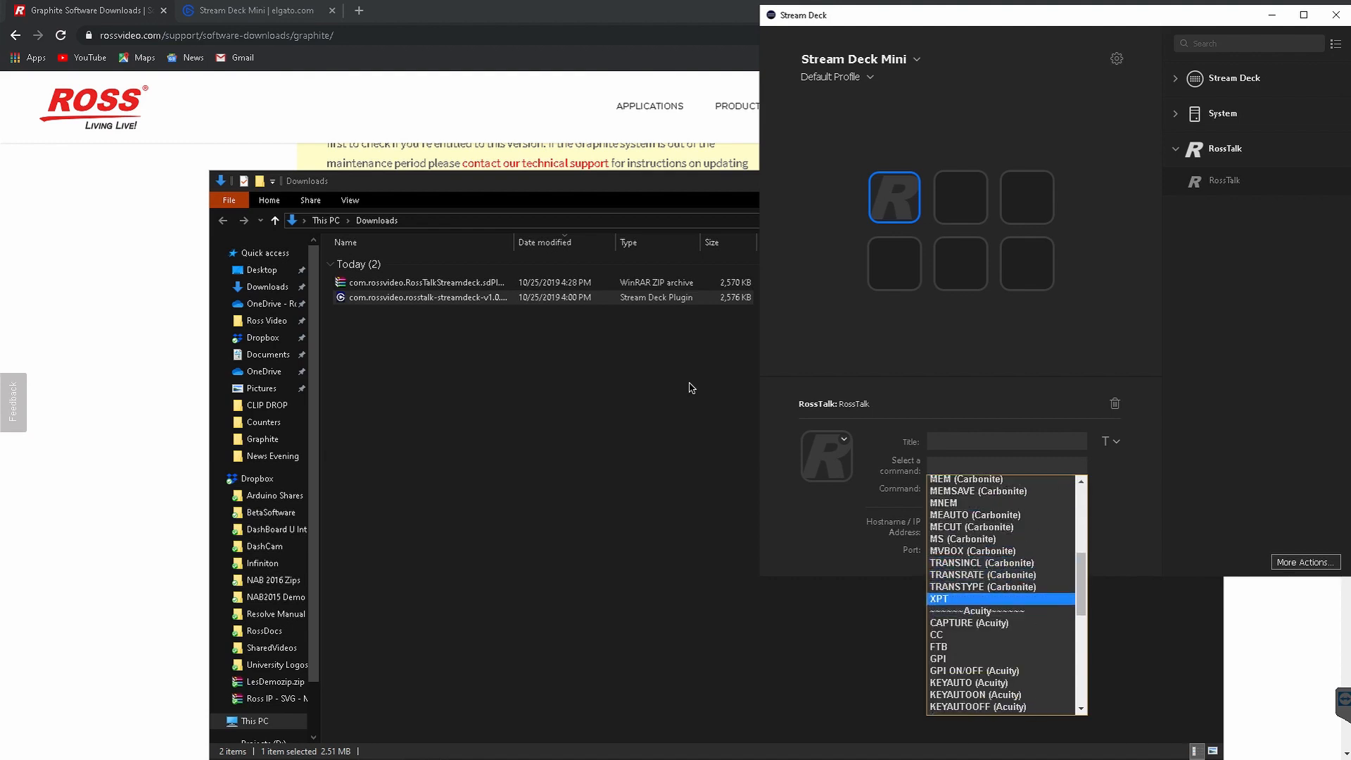
left_click(1001, 599)
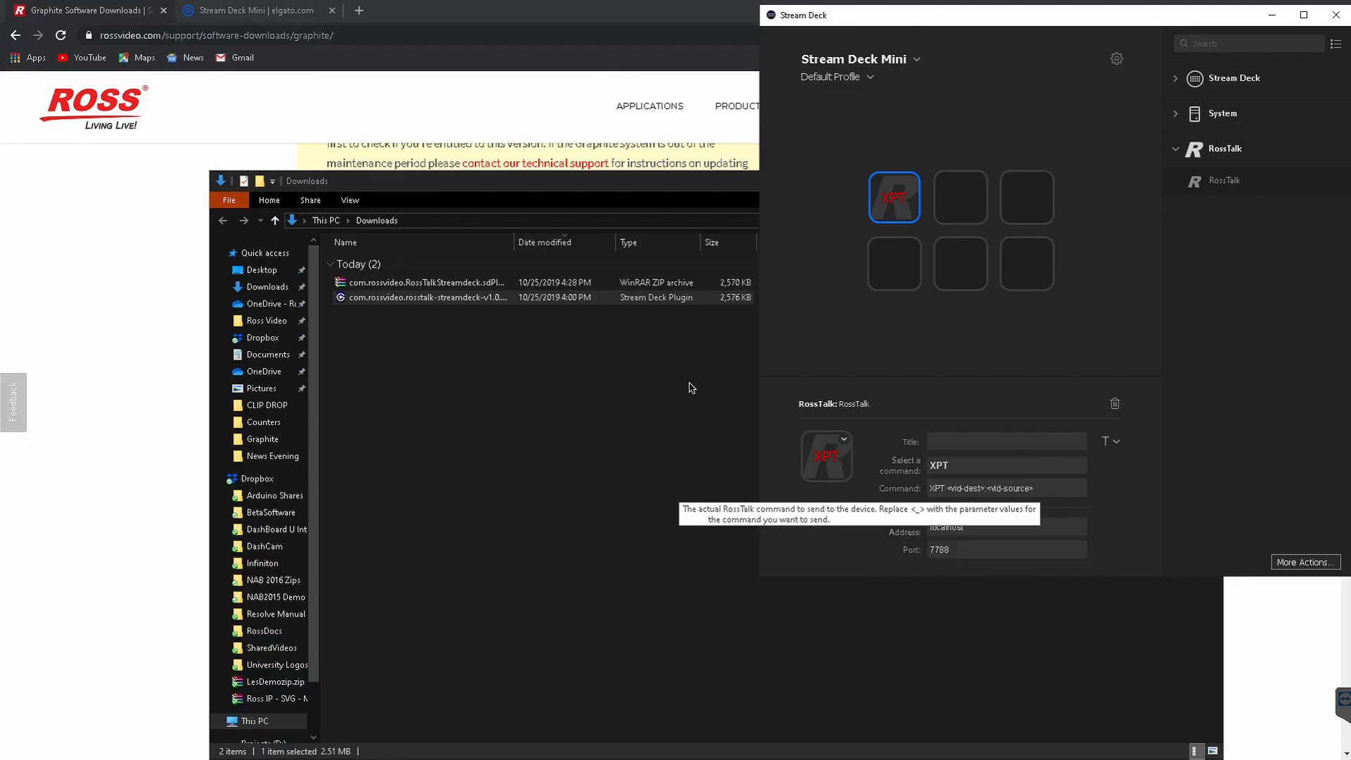
left_click_drag(1035, 488, 946, 488)
Open the Graphite online help from the Ross Video online documentation.
left_click(88, 11)
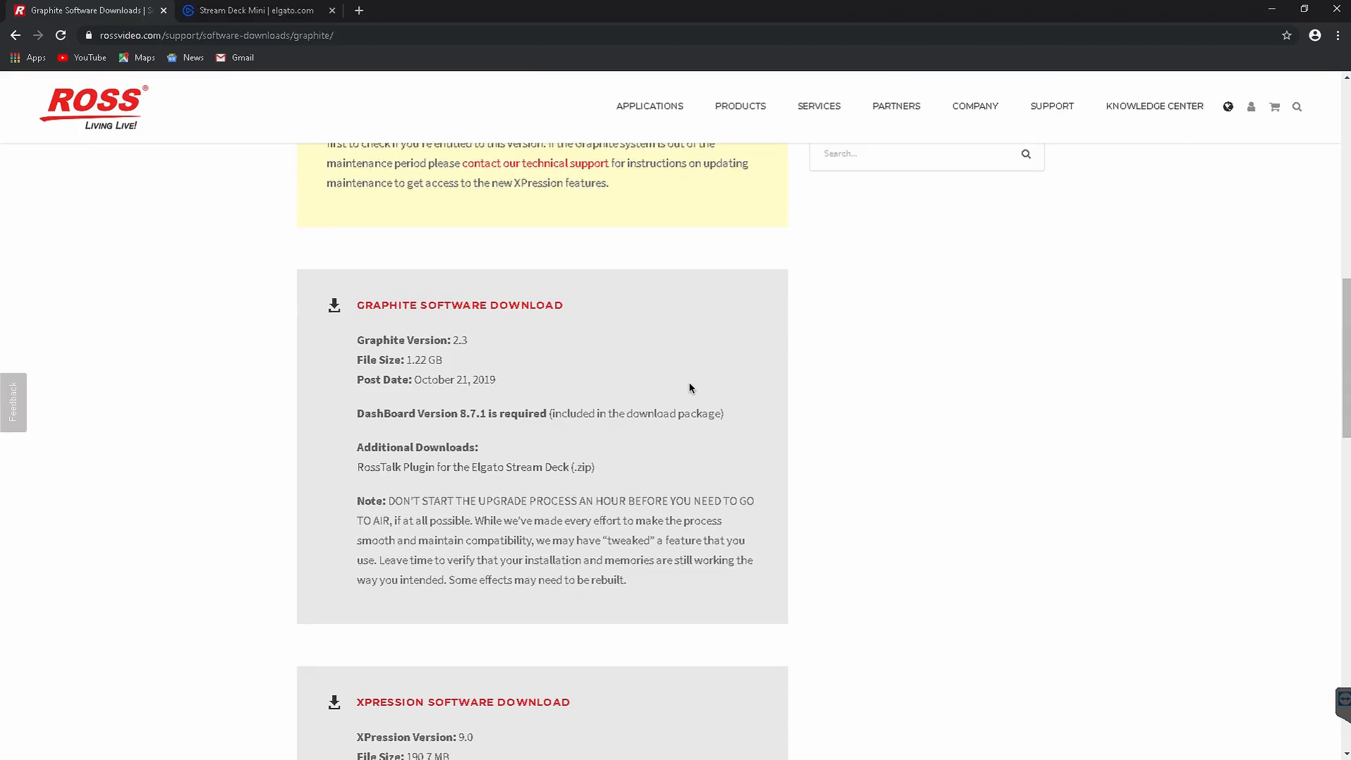
mouse_move(1052, 107)
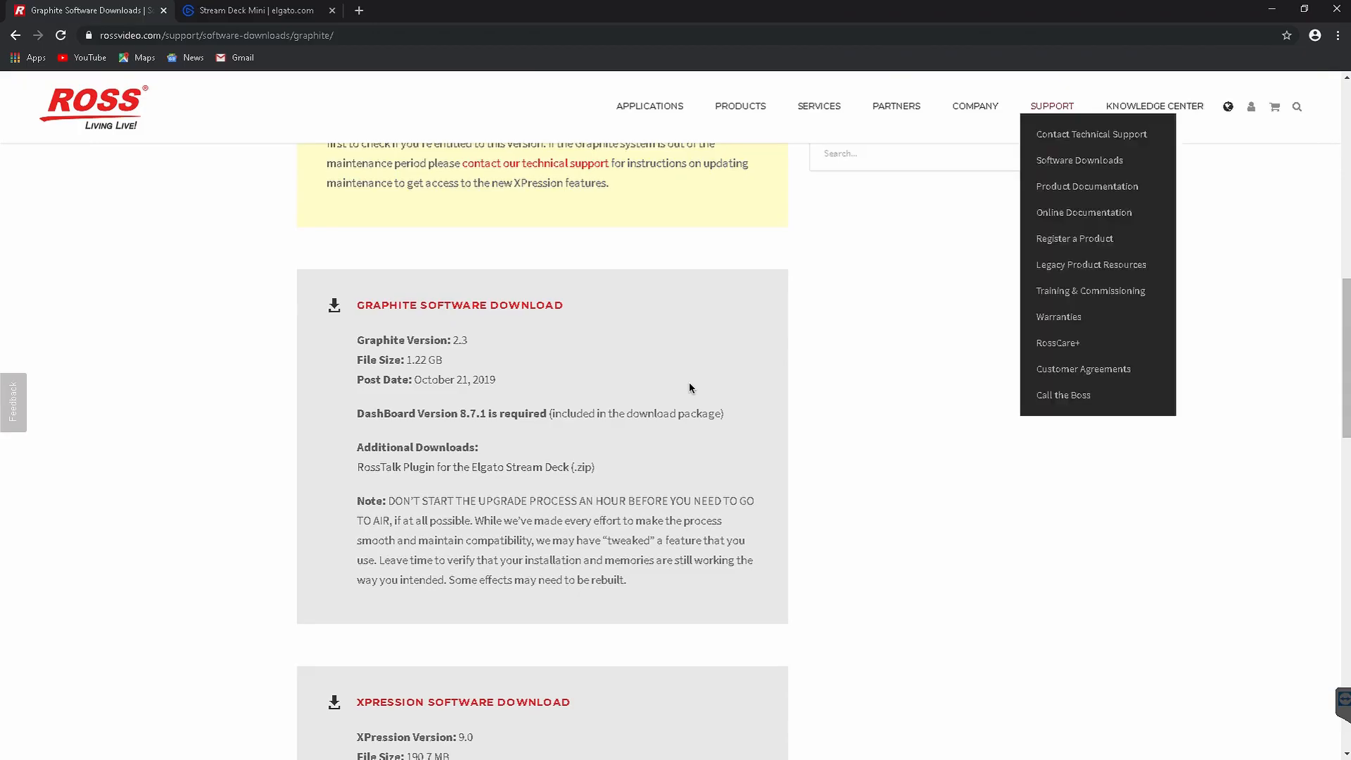
left_click(1083, 212)
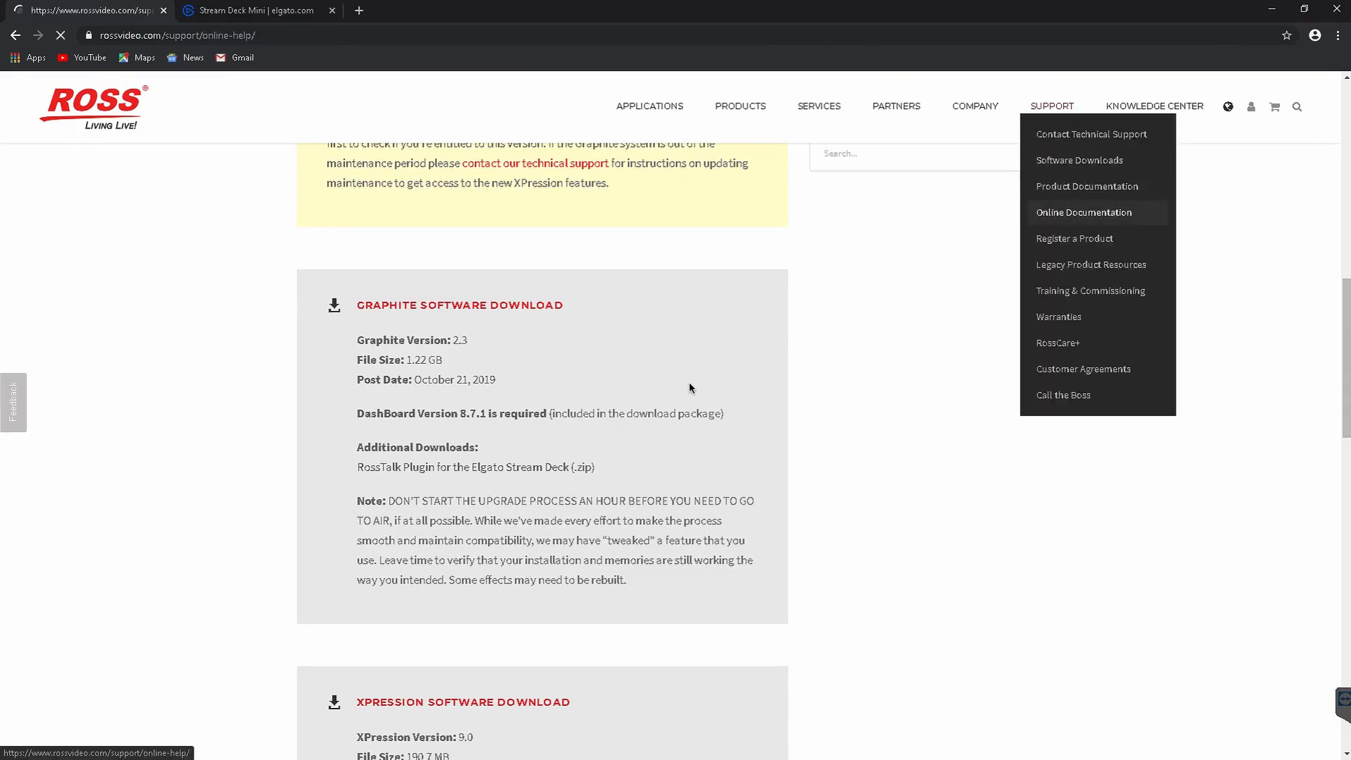
scroll(689, 384, "down", 4)
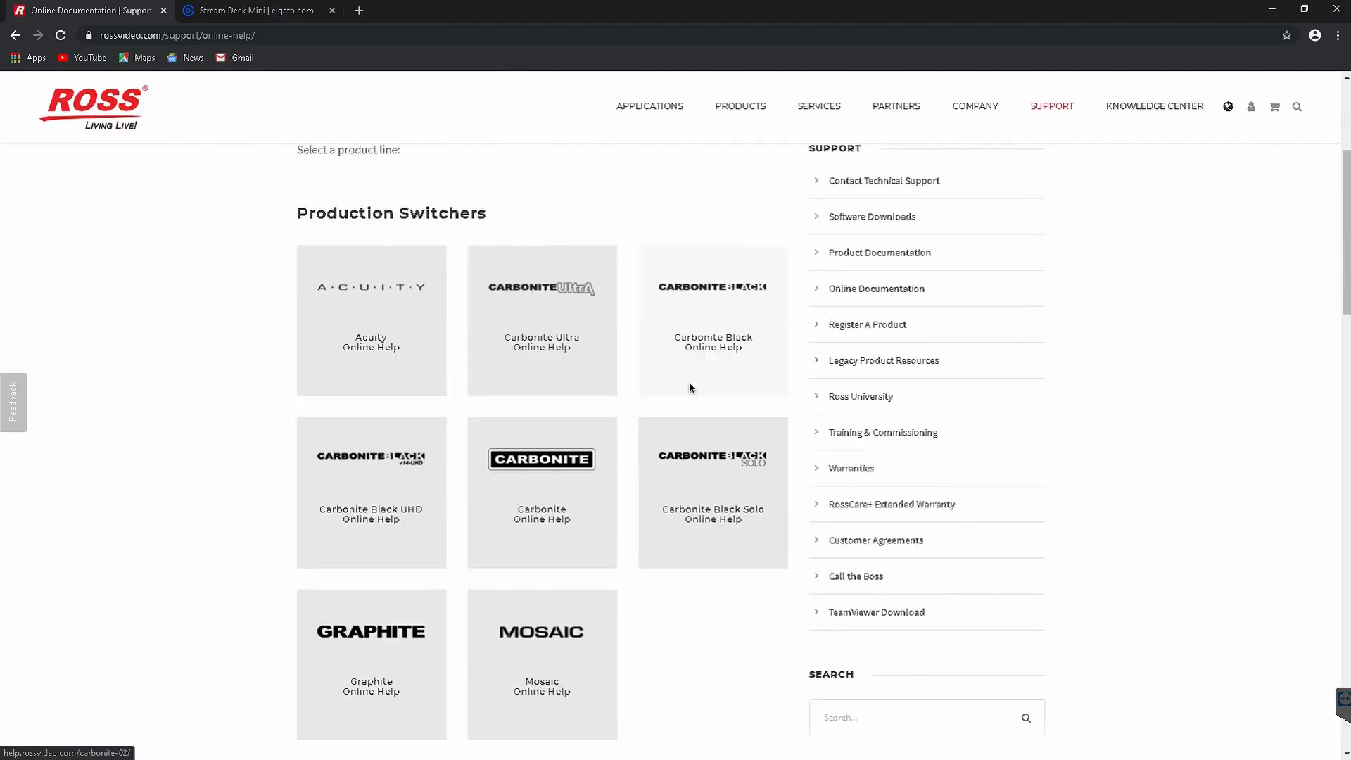
scroll(690, 388, "down", 2)
scroll(689, 388, "up", 2)
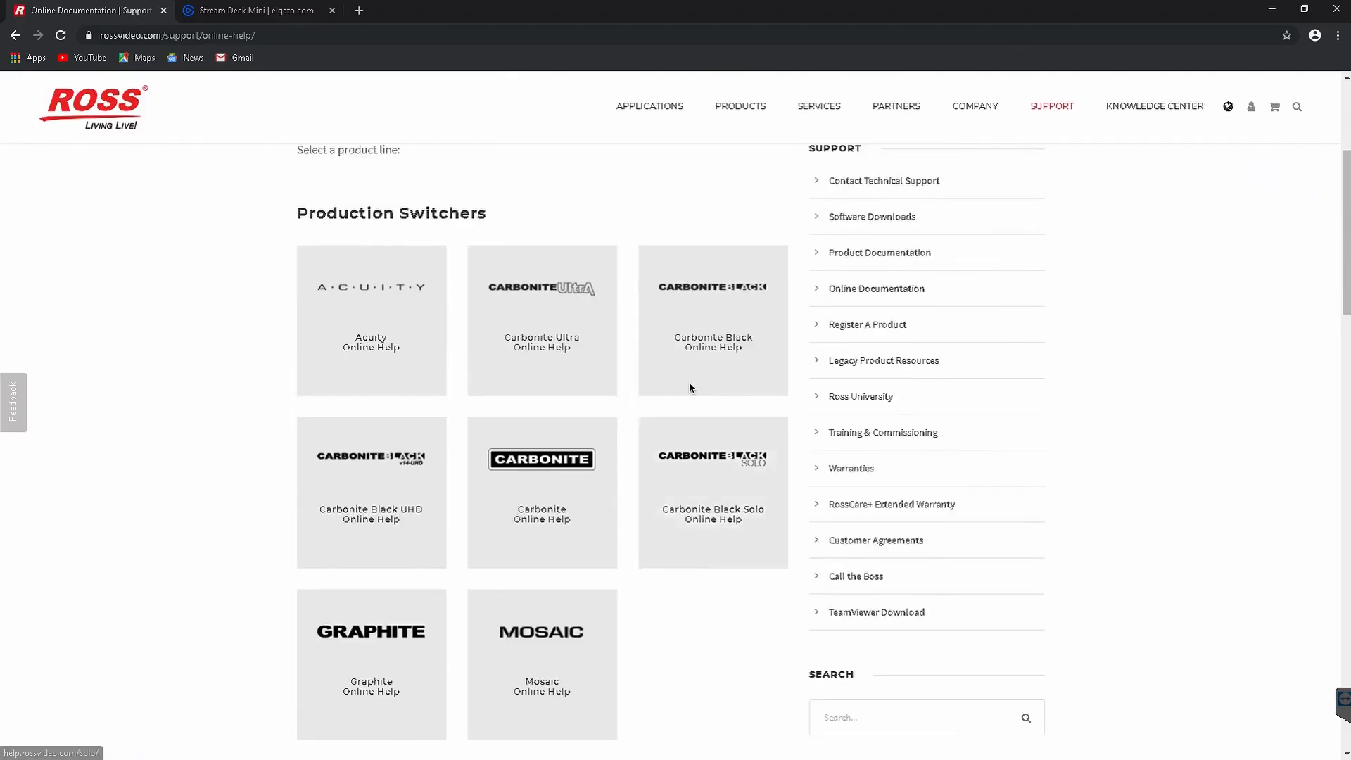
scroll(690, 388, "down", 1)
left_click(371, 594)
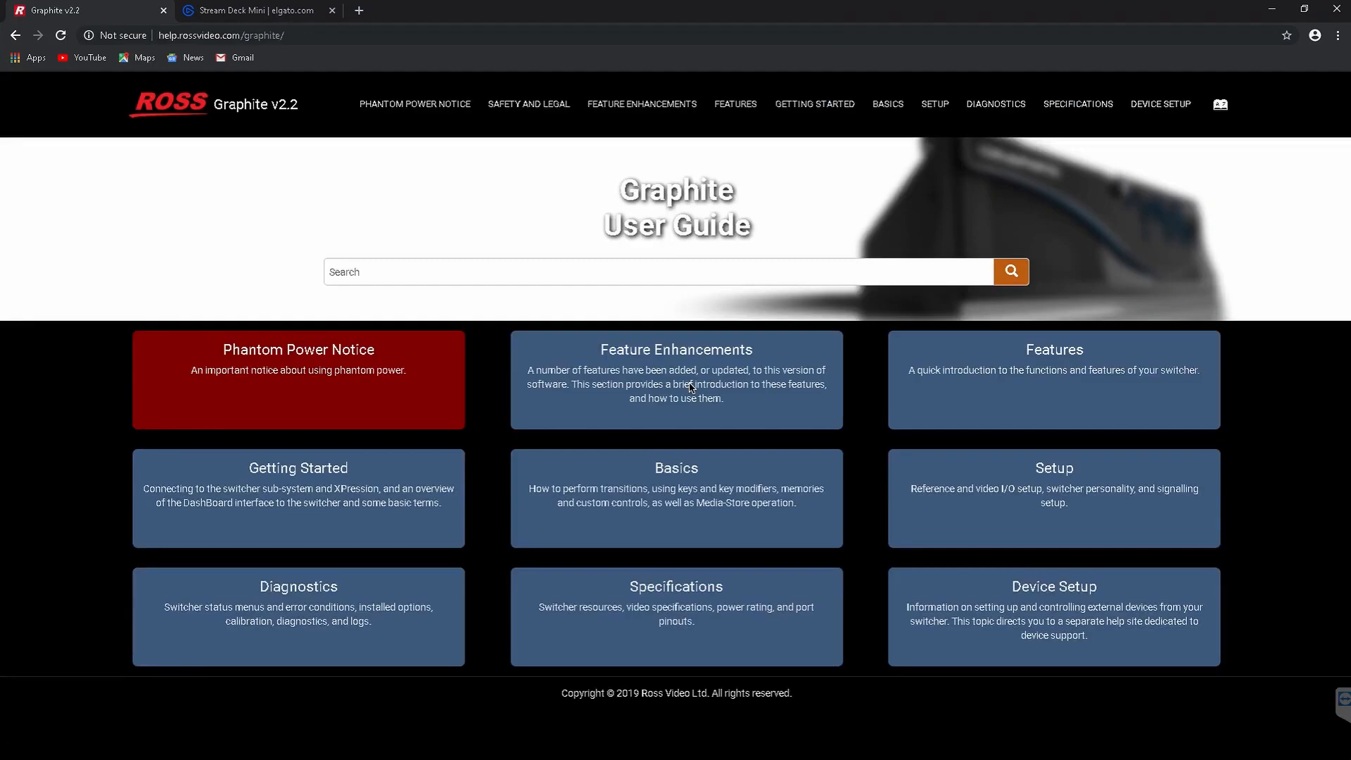
Open the Carbonite/Graphite Commands topic under RossTalk in the Device Setup guide.
left_click(1160, 104)
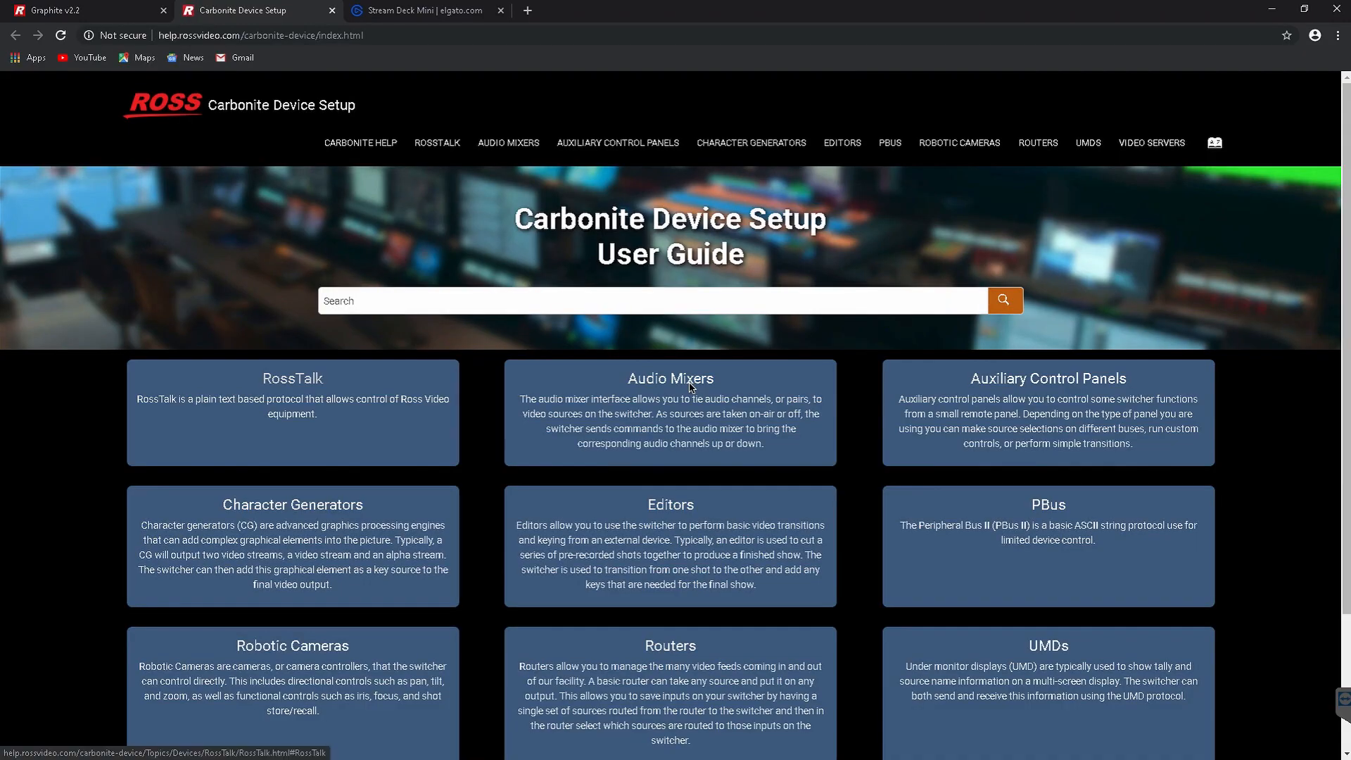
left_click(293, 378)
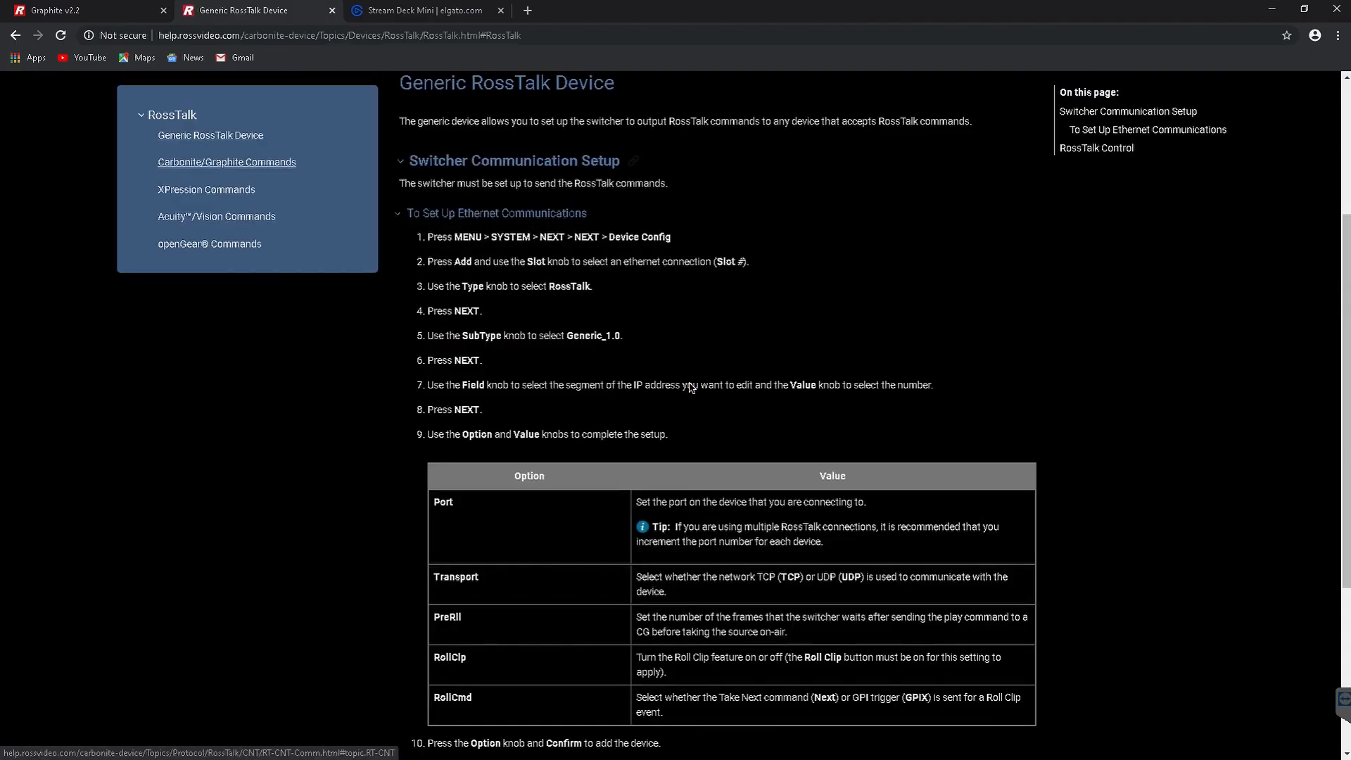
left_click(226, 162)
Examine the XPT command's syntax and the possible video destinations and sources it accepts.
scroll(692, 388, "down", 2)
scroll(691, 387, "down", 10)
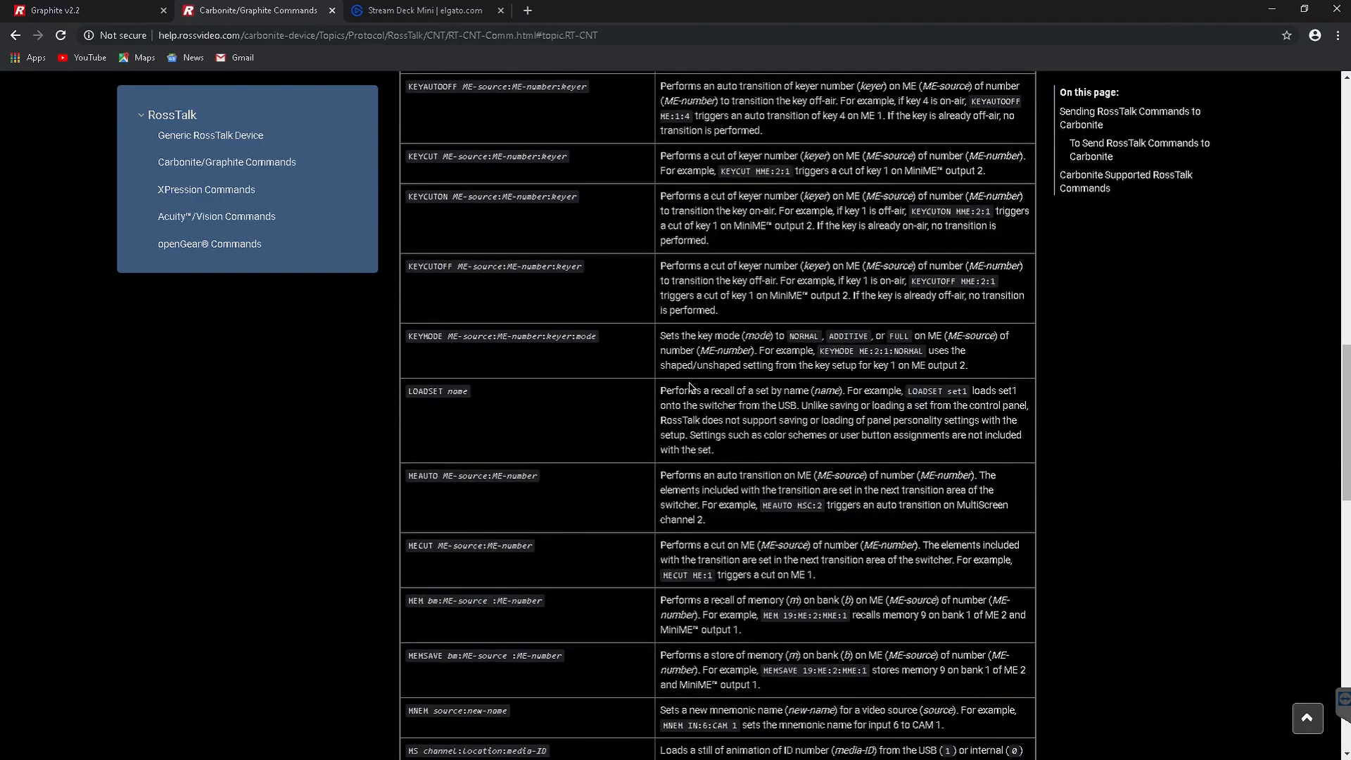
scroll(690, 385, "down", 9)
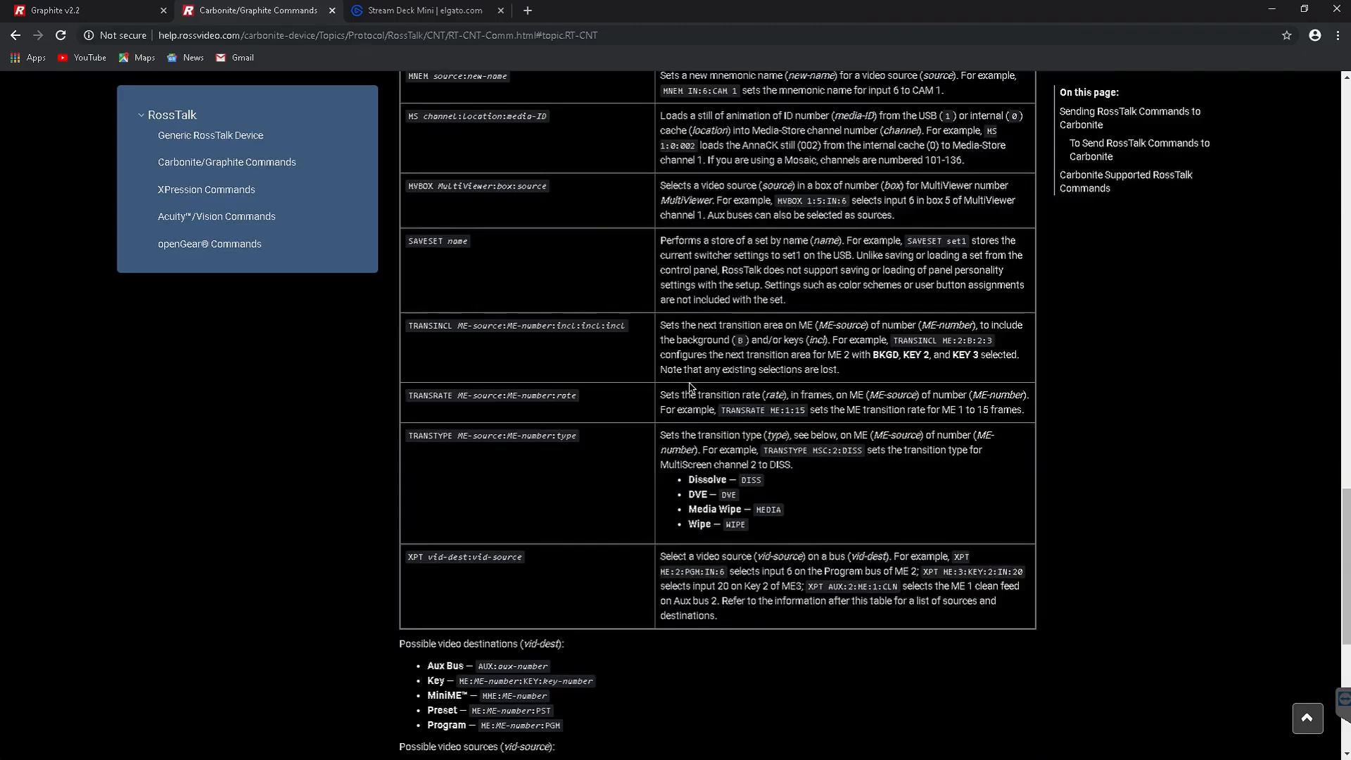
scroll(690, 387, "down", 4)
scroll(692, 388, "down", 1)
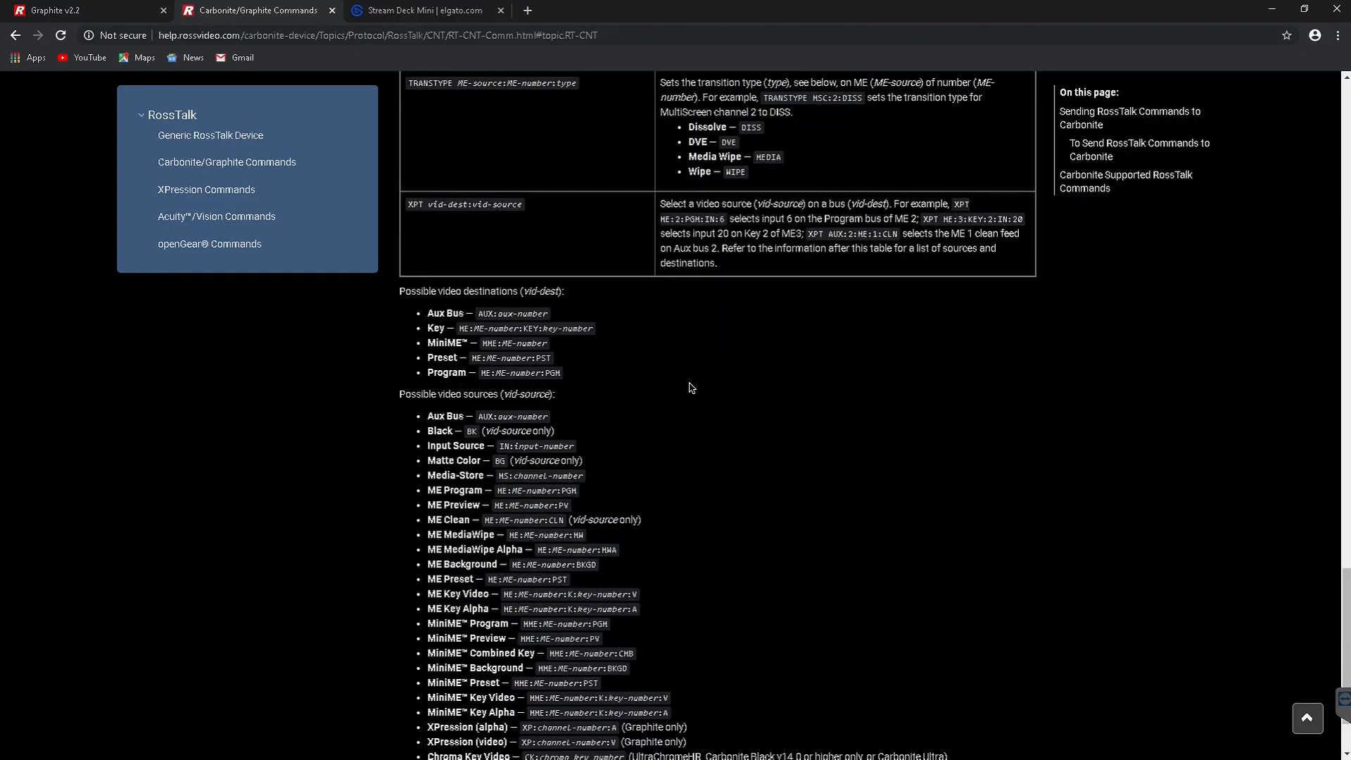
scroll(691, 387, "down", 2)
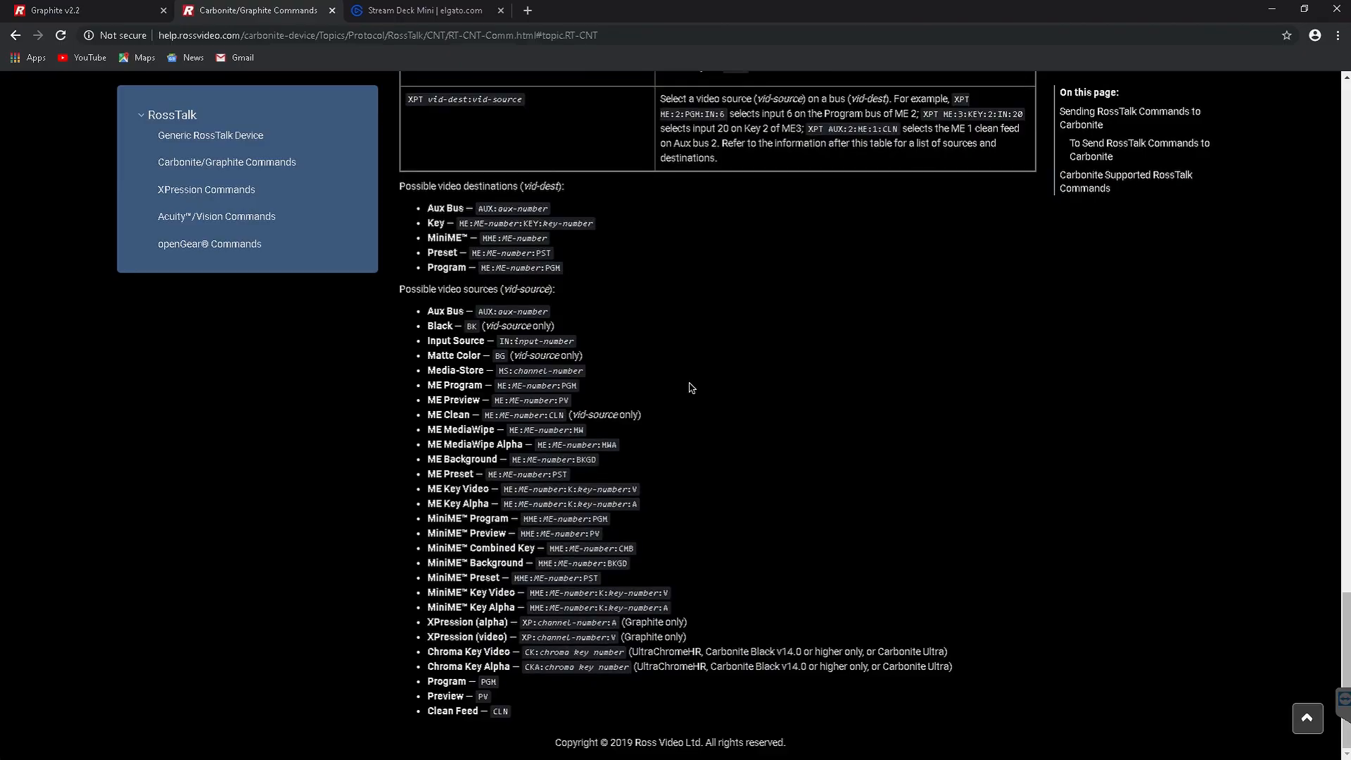
scroll(692, 388, "up", 4)
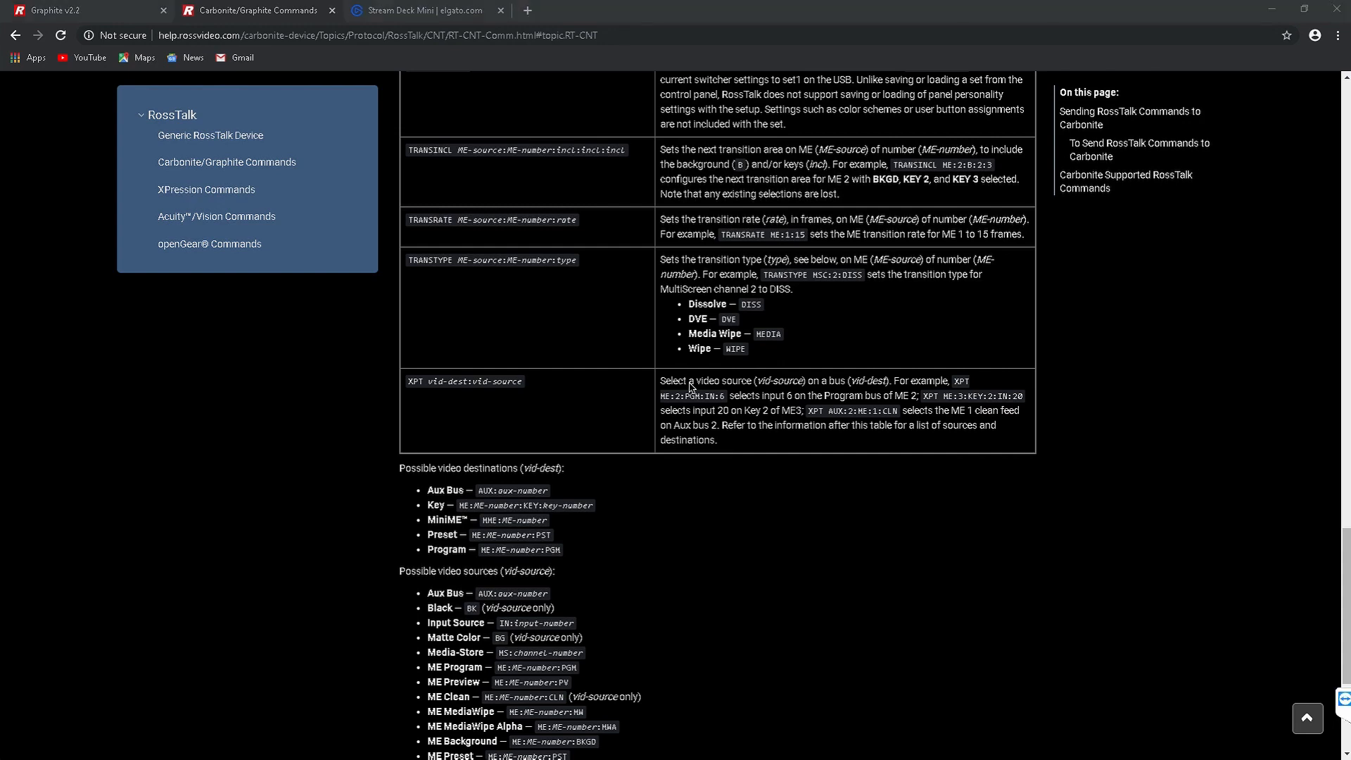
Return to Stream Deck and replace the first key's command placeholders so the command reads XPT AUX:1:MS:1.
key("alt+Tab")
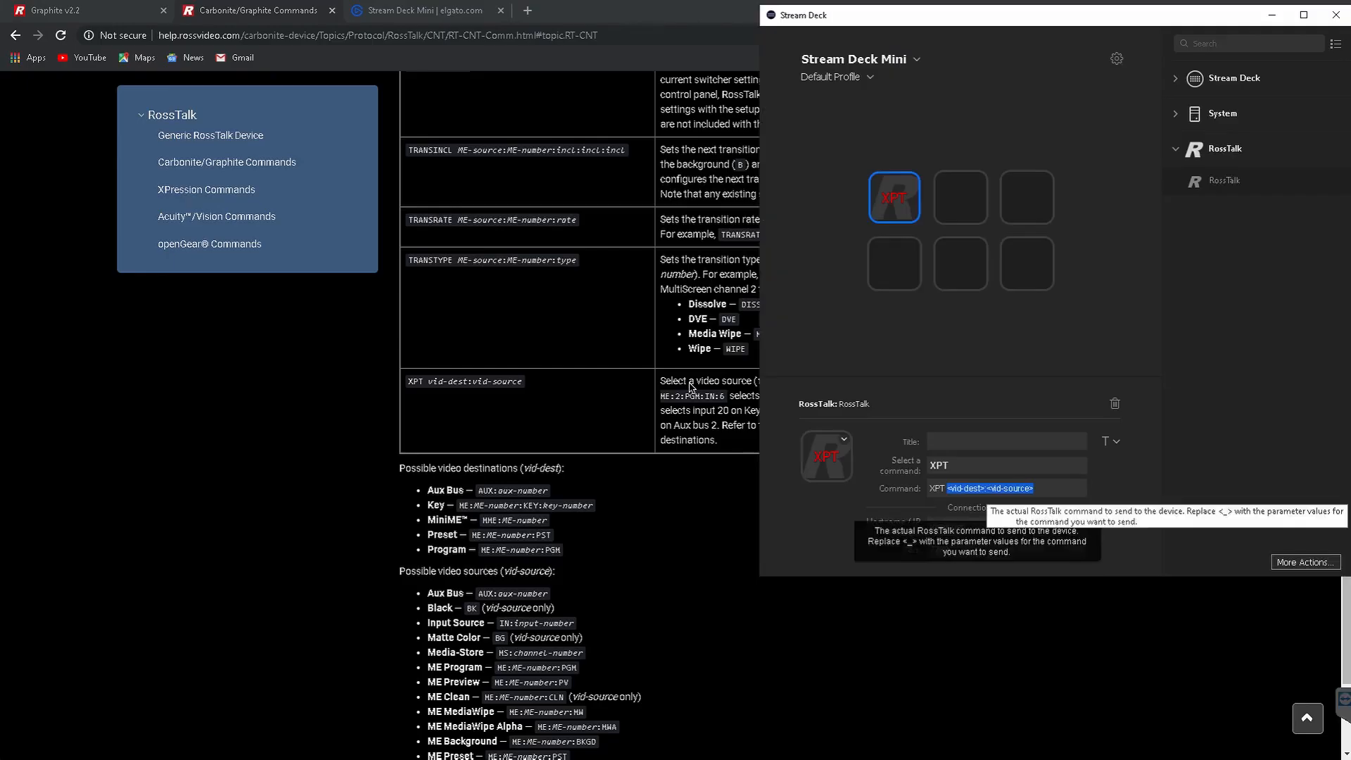
type("AUX:1:ms")
key("BackSpace")
key("BackSpace")
type("MS:1")
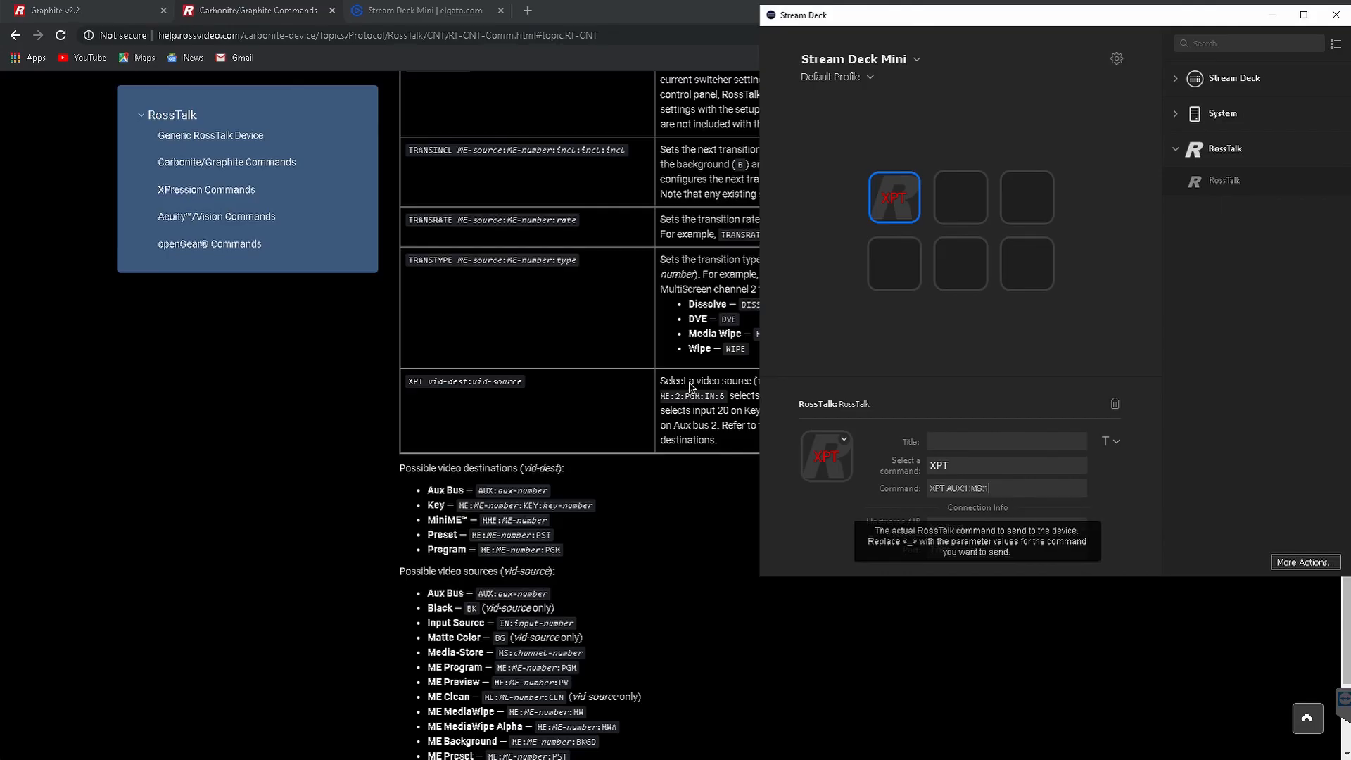
Title the first key "MS 1 ON AUX 1" across three lines.
left_click(1006, 442)
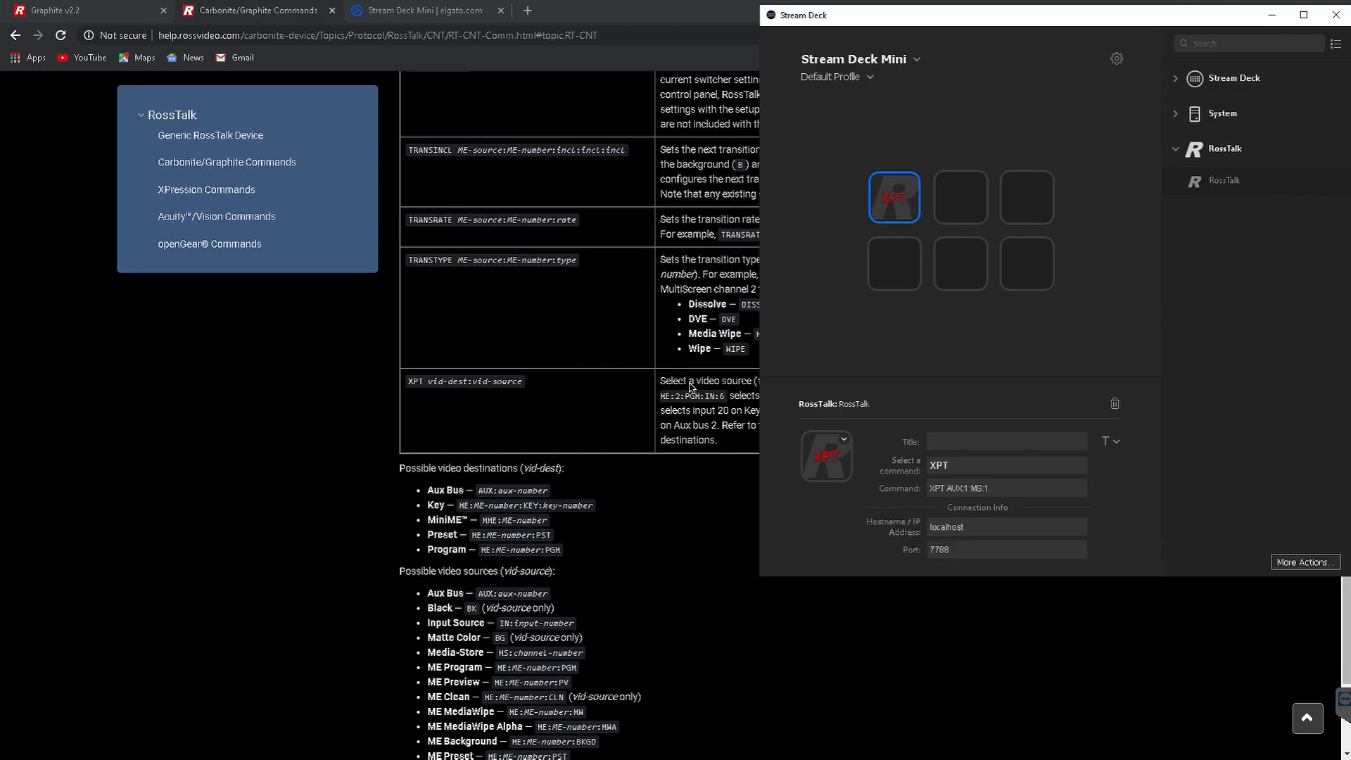
type("MS 1")
key("Return")
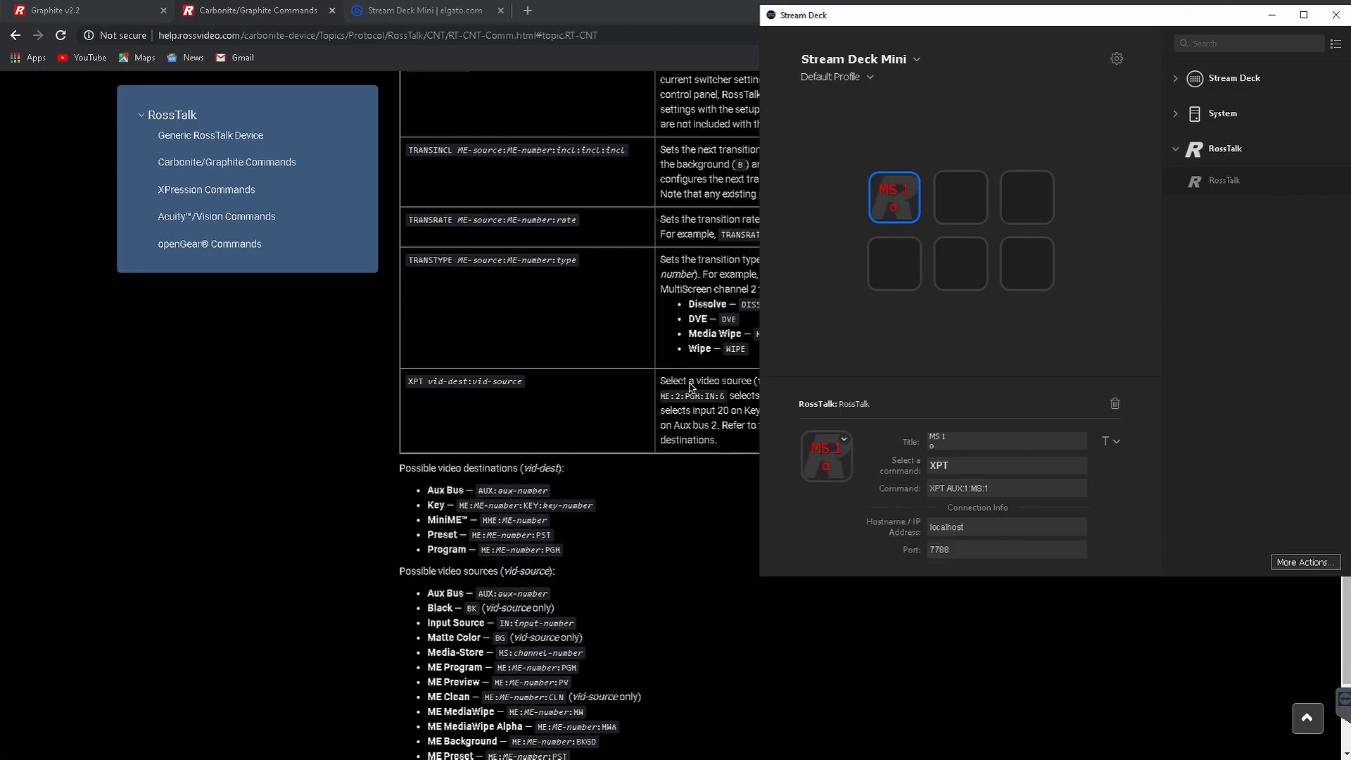
type("ON")
key("Return")
type("AUX 1")
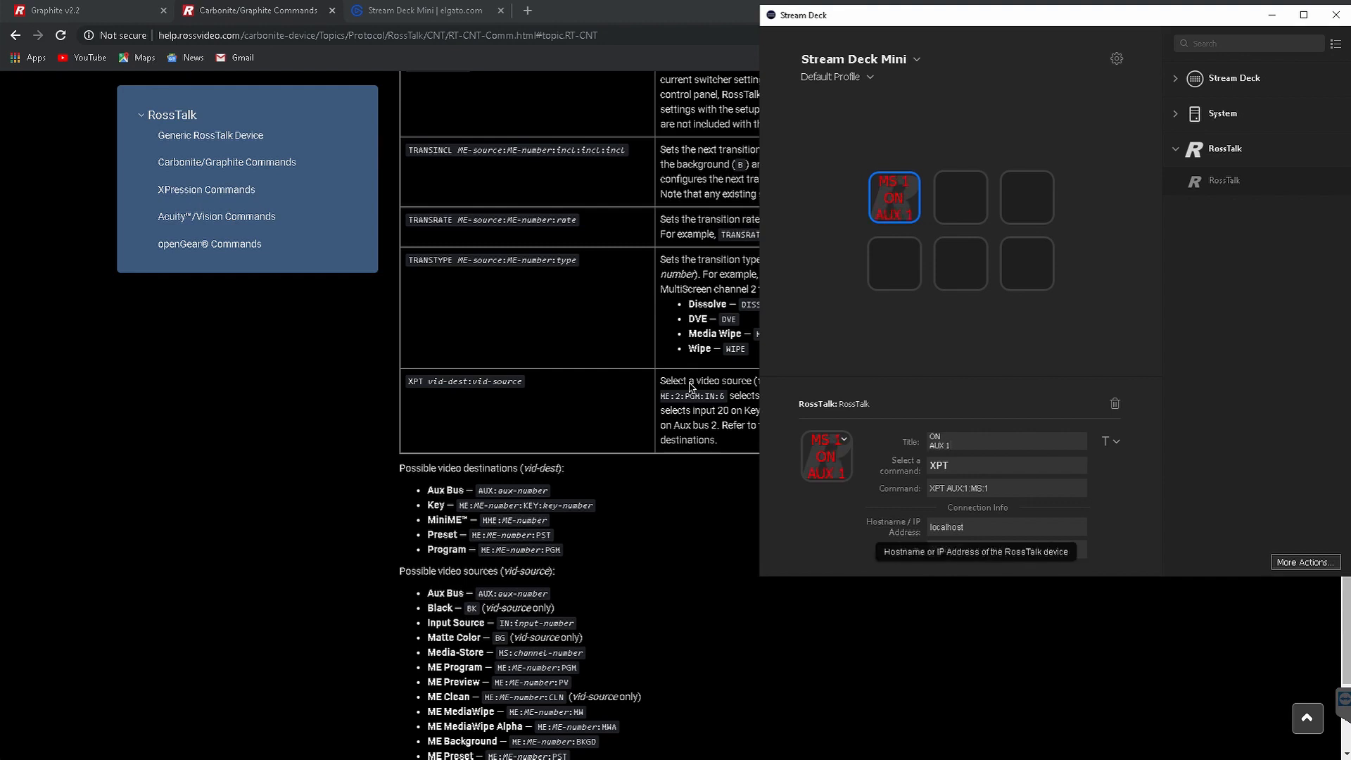
Set the first key's hostname / IP address to 10.64.168.202.
double_click(947, 527)
type("10.64.168.202")
left_click(942, 437)
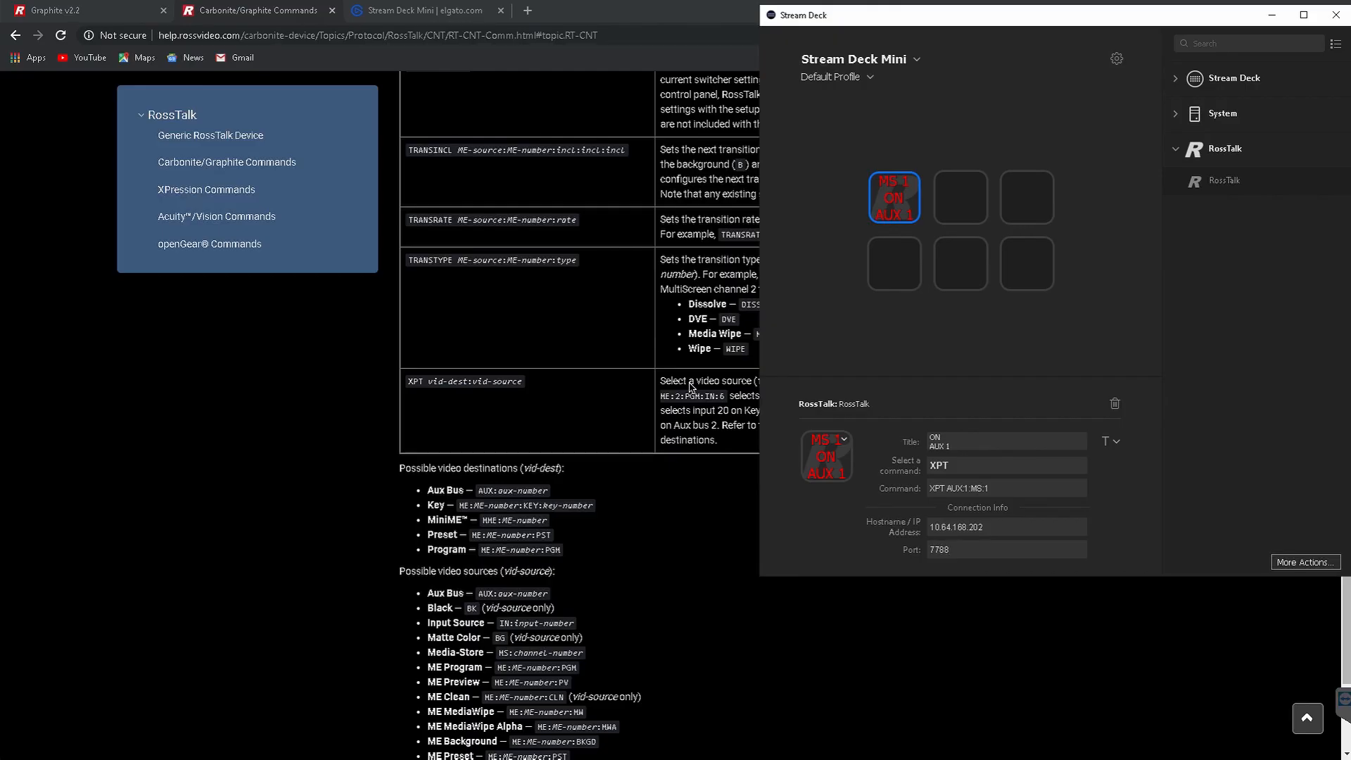
Duplicate the first key onto the second key, changing its title to "MS 2 ON AUX 1" and its command to XPT AUX:1:MS:2.
right_click(910, 209)
left_click(934, 217)
right_click(959, 193)
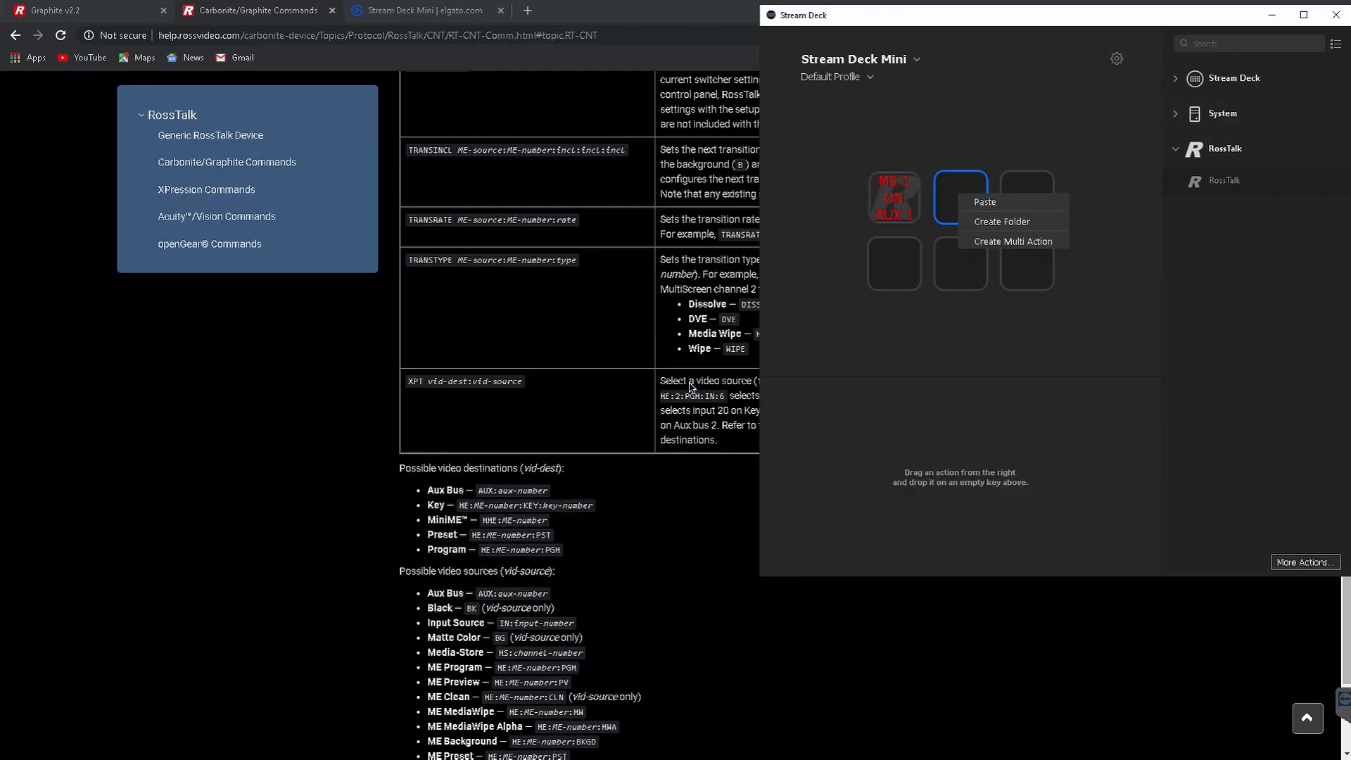
left_click(985, 202)
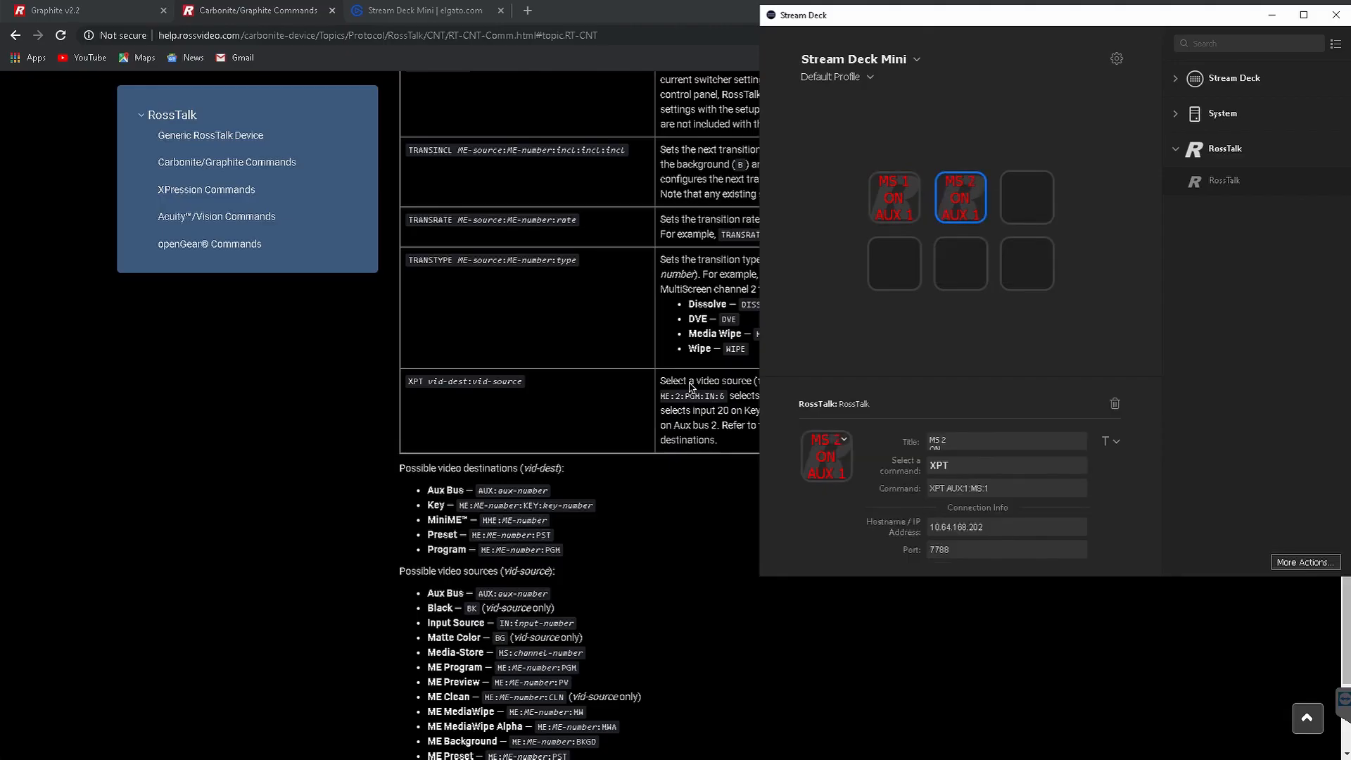
left_click(995, 489)
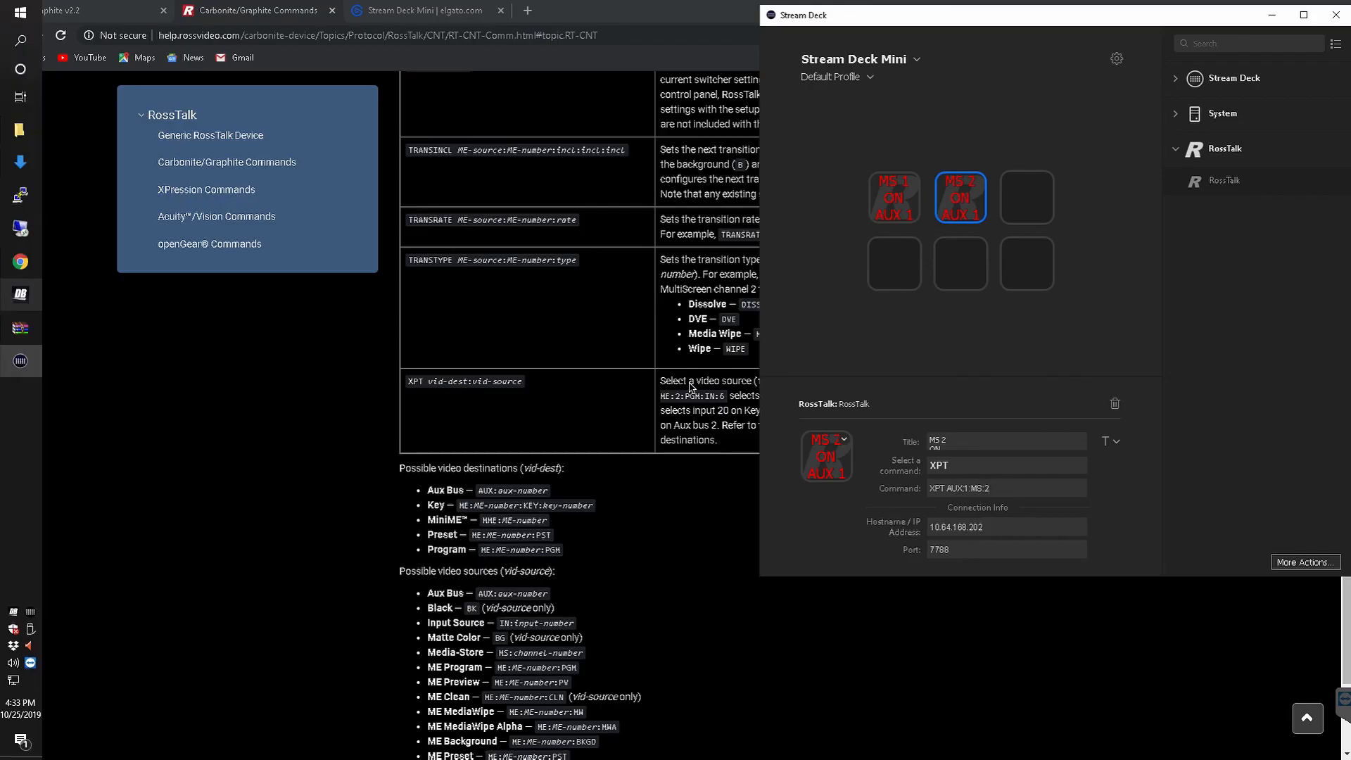
Switch to DashBoard and bring up the Graphite Live Assist Bus Assignments alongside Stream Deck.
key("alt+Tab")
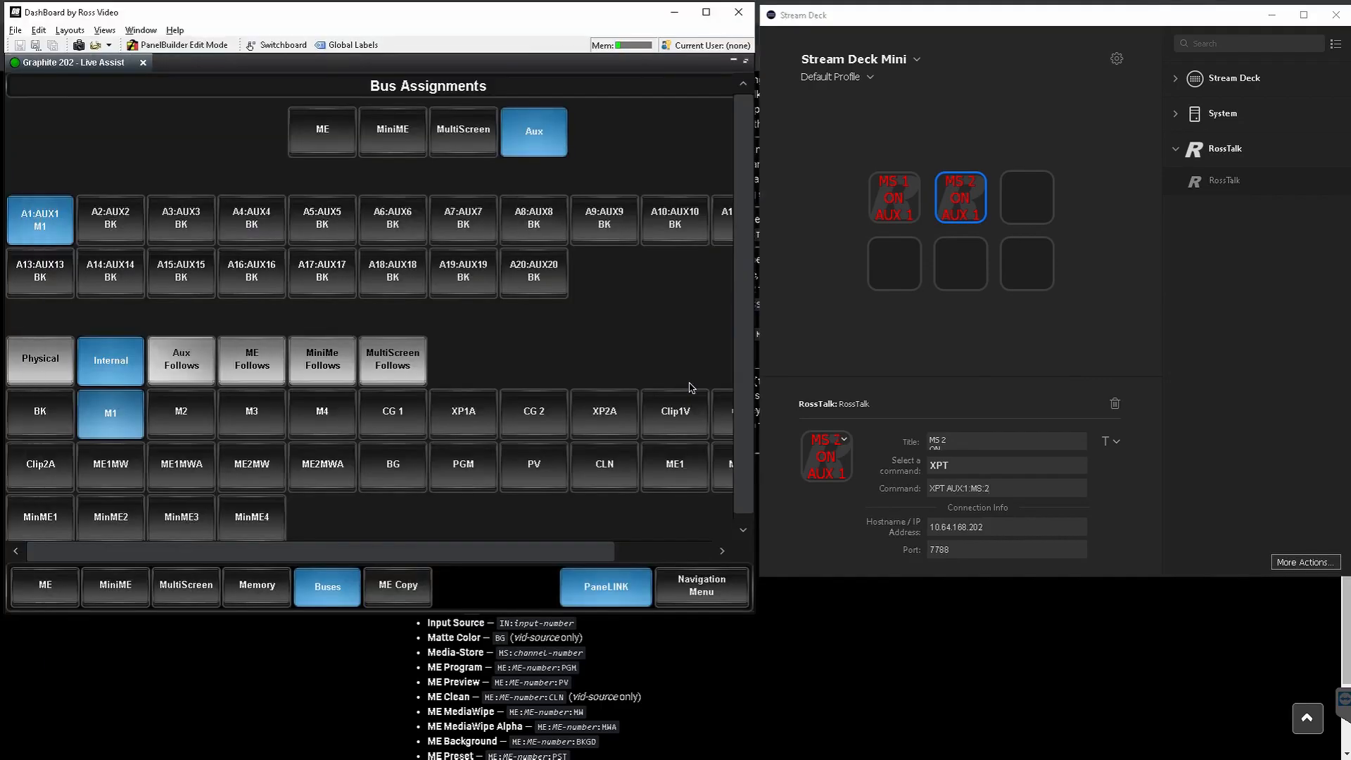